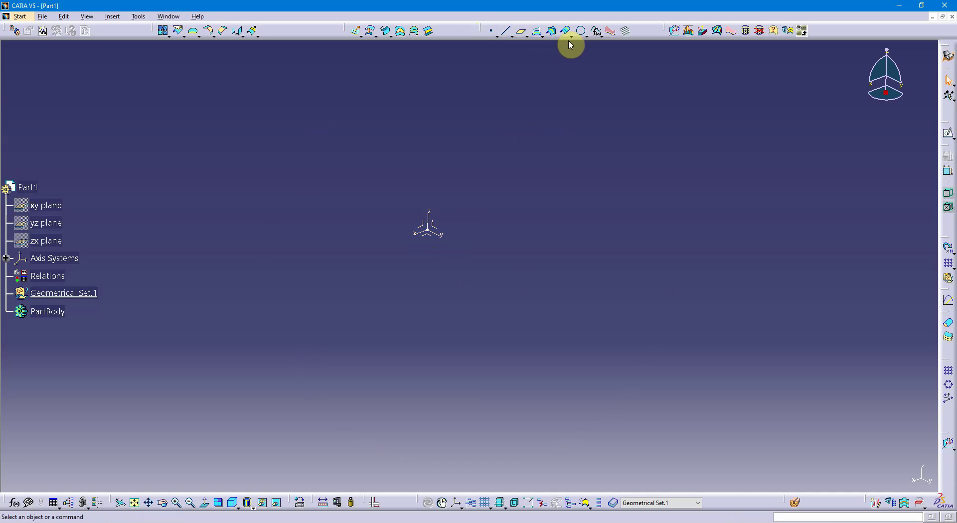
pyautogui.click(602, 36)
pyautogui.click(598, 33)
pyautogui.moveTo(868, 430); pyautogui.dragTo(607, 128)
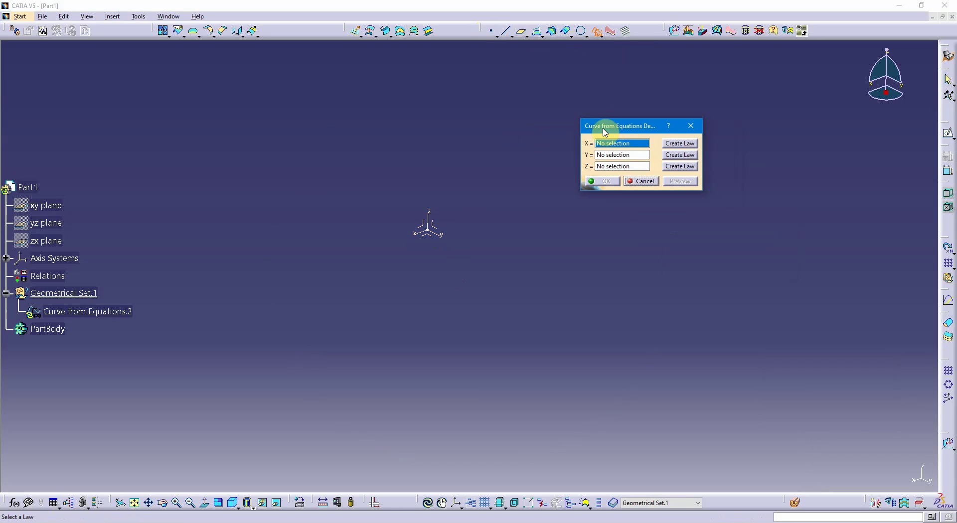
pyautogui.moveTo(632, 128); pyautogui.dragTo(642, 82)
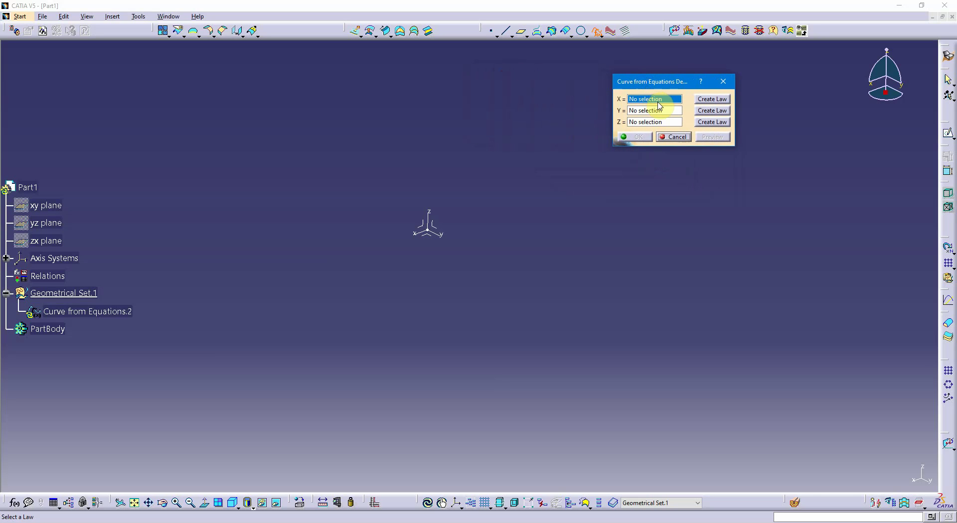
pyautogui.click(673, 136)
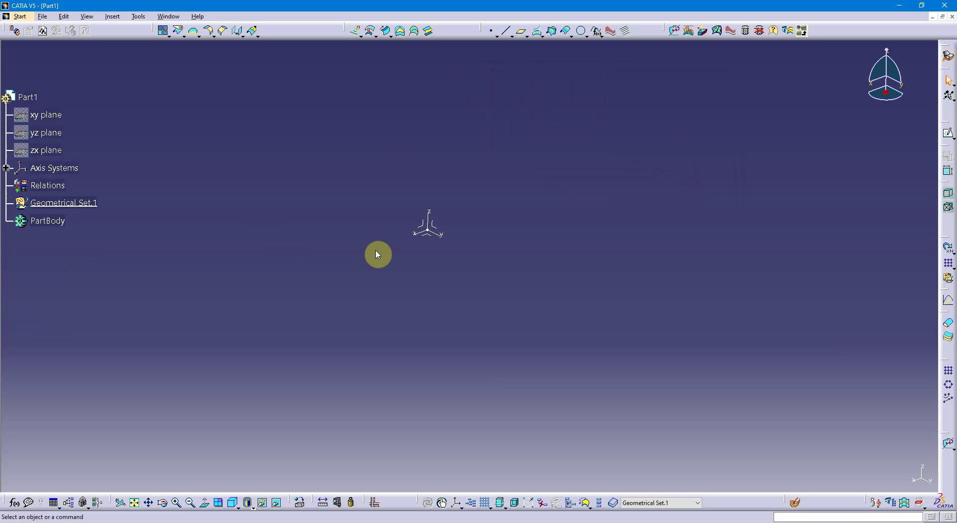
pyautogui.moveTo(382, 249)
pyautogui.mouseDown(button='middle')
pyautogui.moveTo(333, 273)
pyautogui.moveTo(333, 262)
pyautogui.mouseUp(button='middle')
pyautogui.click(333, 273)
pyautogui.moveTo(331, 255); pyautogui.dragTo(333, 262)
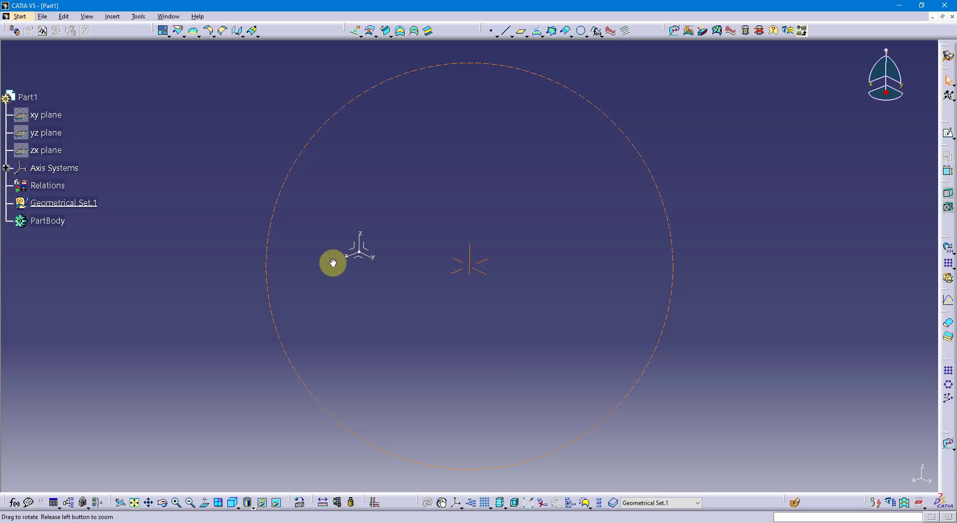
pyautogui.moveTo(333, 262); pyautogui.dragTo(335, 260, button='middle')
pyautogui.moveTo(333, 262); pyautogui.dragTo(336, 260)
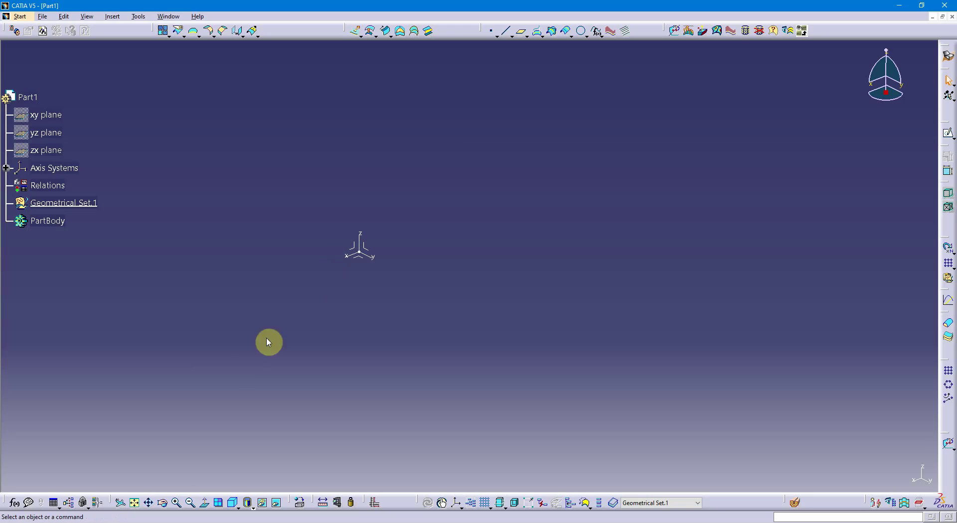
# Create a new law named sin() under the part's relations and open it for editing
pyautogui.click(69, 506)
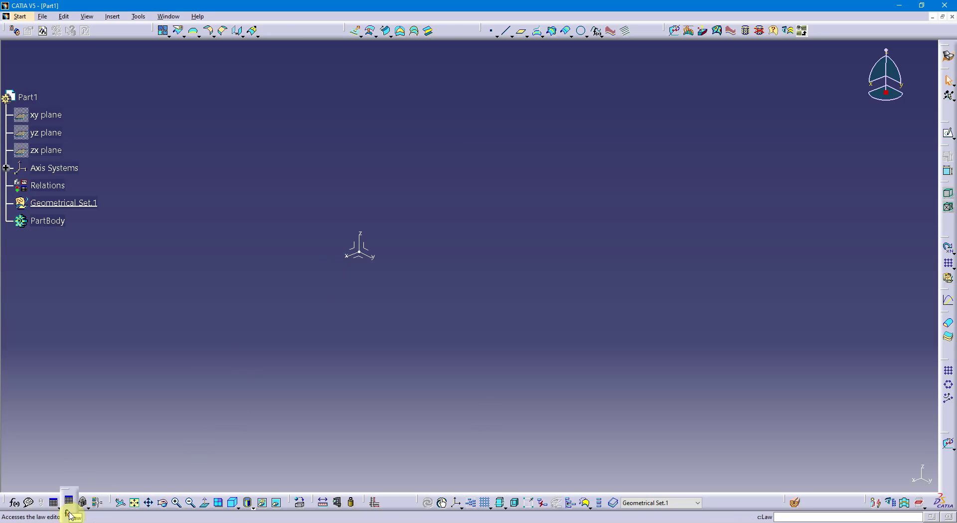
pyautogui.click(71, 516)
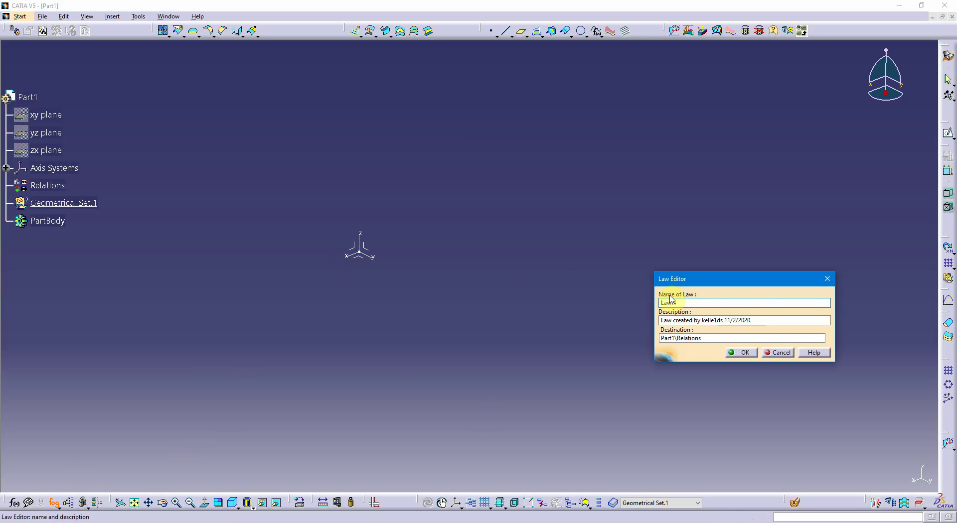
pyautogui.click(705, 301)
pyautogui.doubleClick(705, 301)
pyautogui.write('sin(')
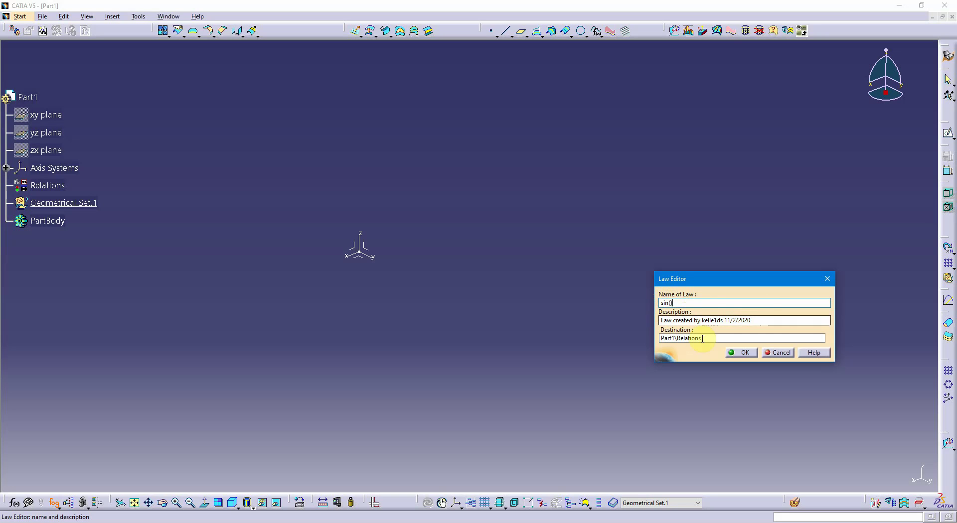
pyautogui.click(678, 305)
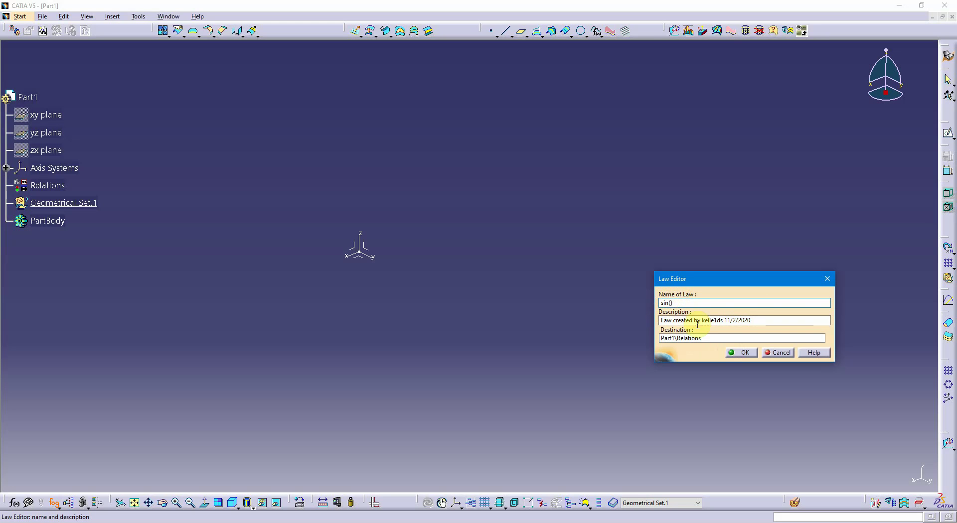
pyautogui.click(740, 353)
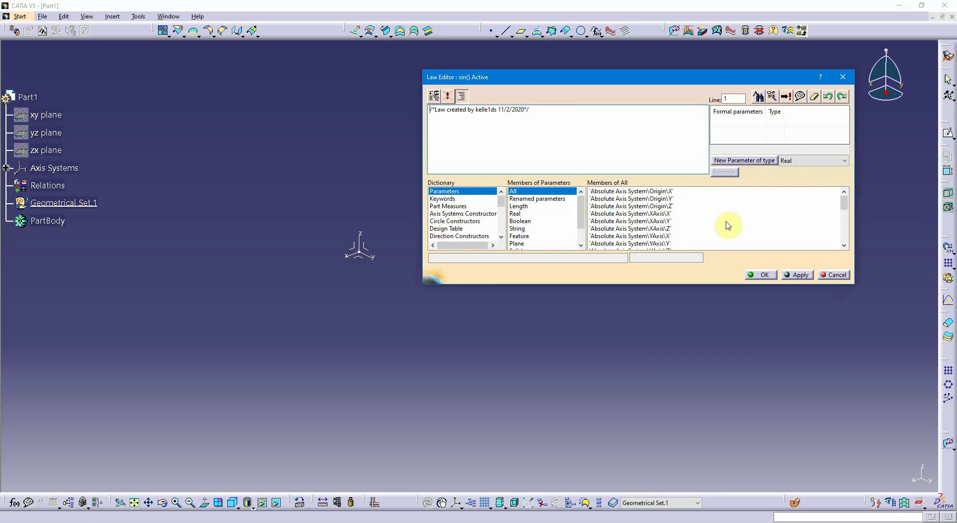
# Add a formal parameter of type Real to the sin() law and name it t
pyautogui.moveTo(656, 79); pyautogui.dragTo(686, 116)
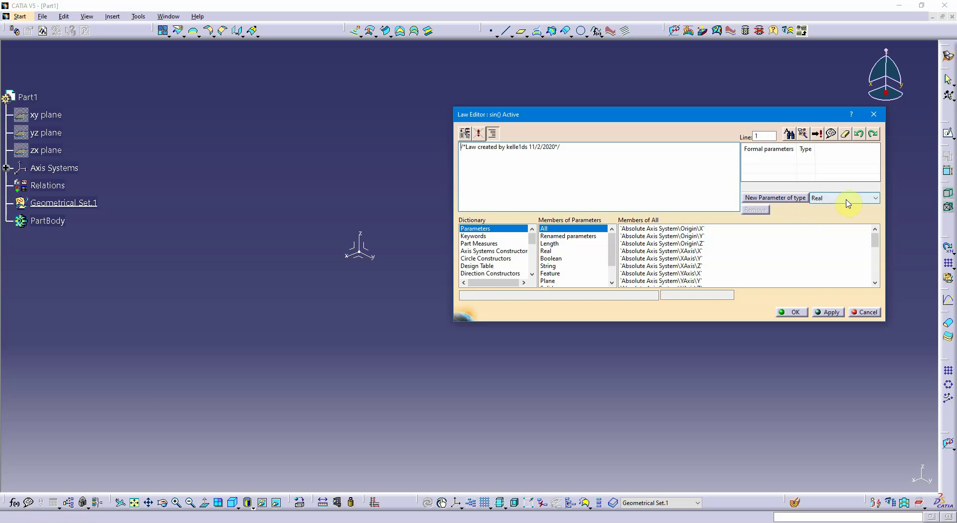
pyautogui.click(793, 198)
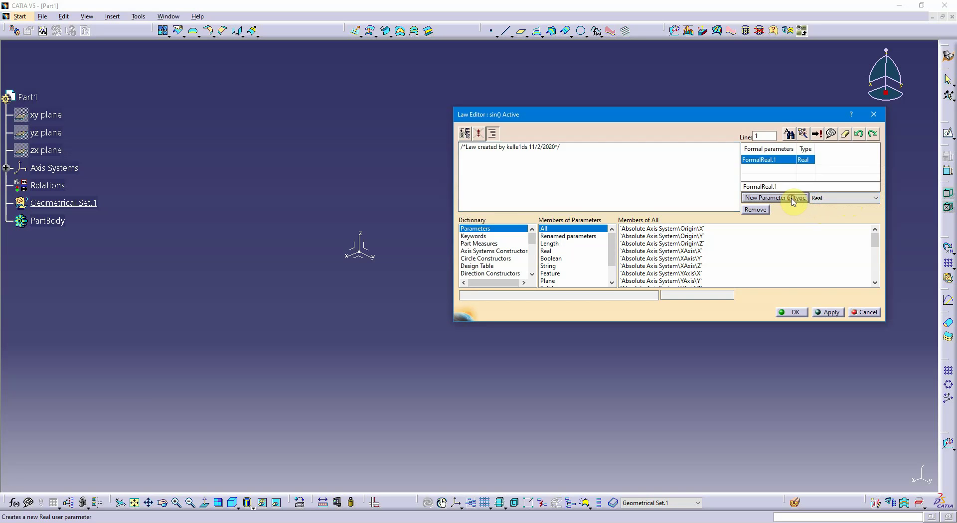
pyautogui.doubleClick(793, 187)
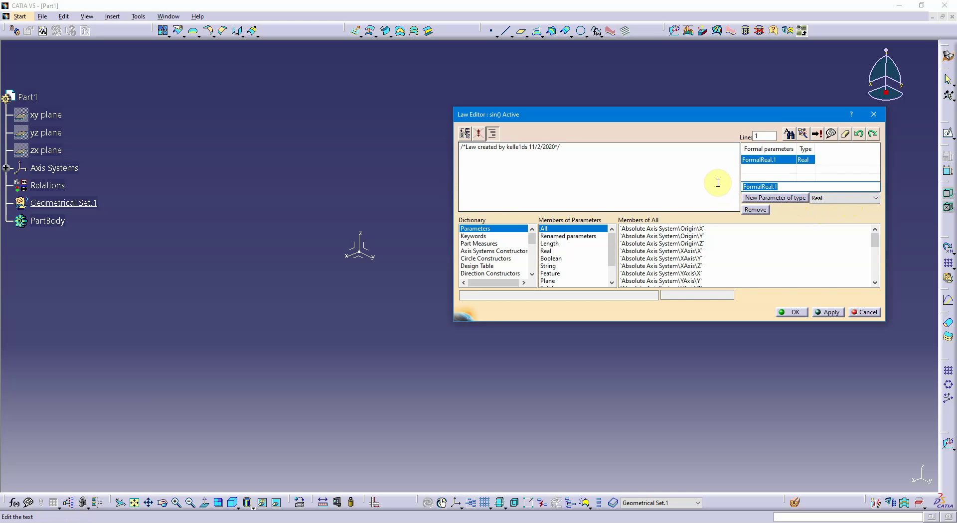
pyautogui.write('t')
pyautogui.press('Return')
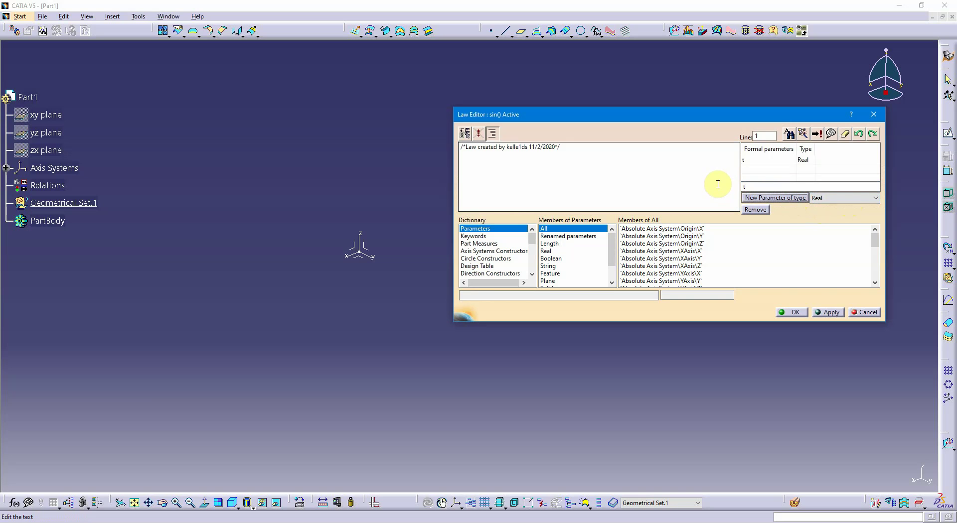
# Add a formal parameter of type Length named xt and widen the type column of the parameter list
pyautogui.click(875, 198)
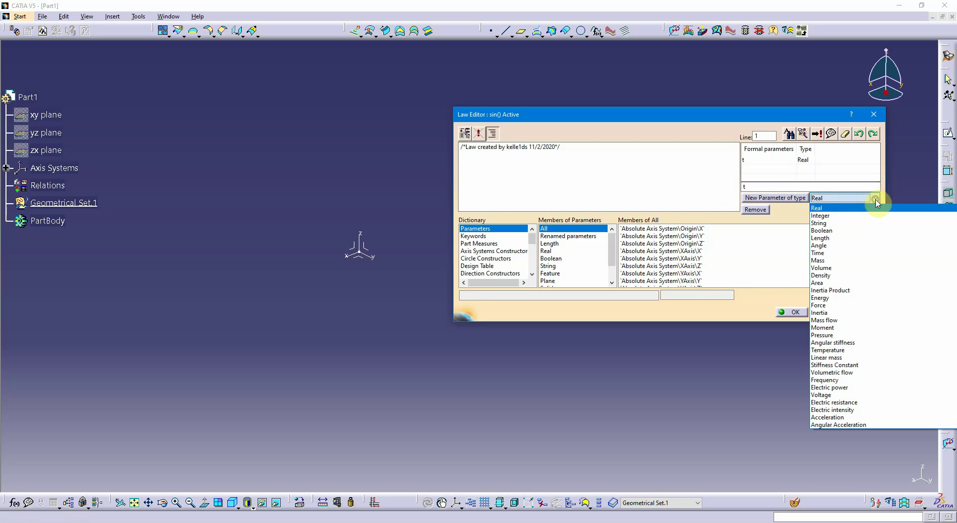
pyautogui.click(866, 239)
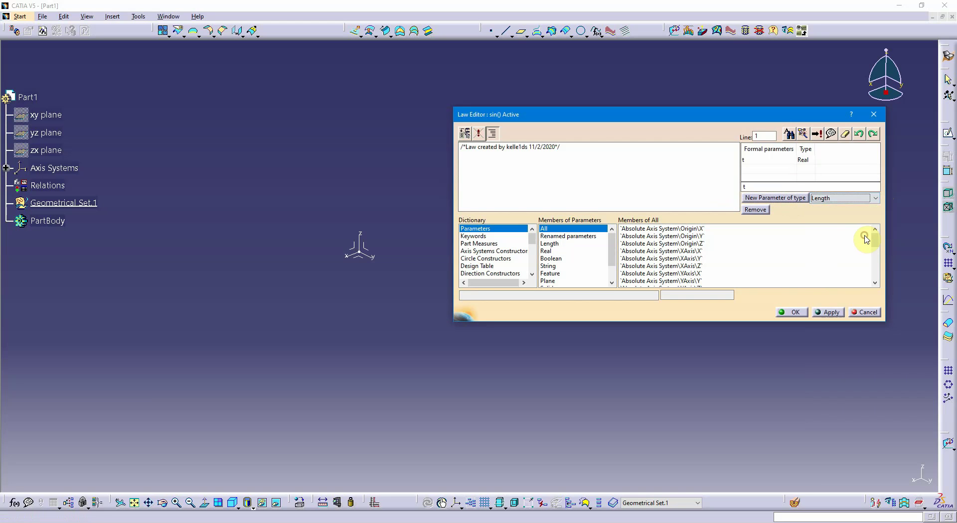
pyautogui.click(797, 198)
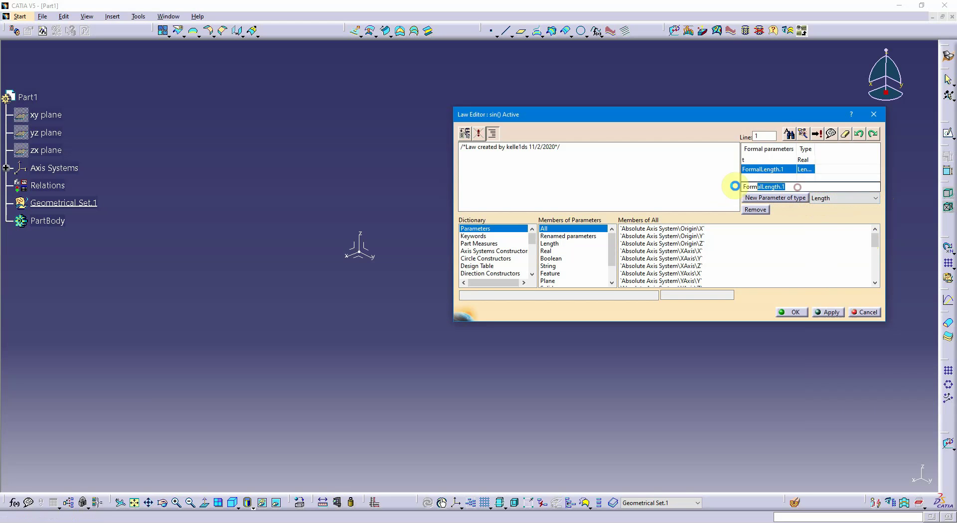
pyautogui.write('xt')
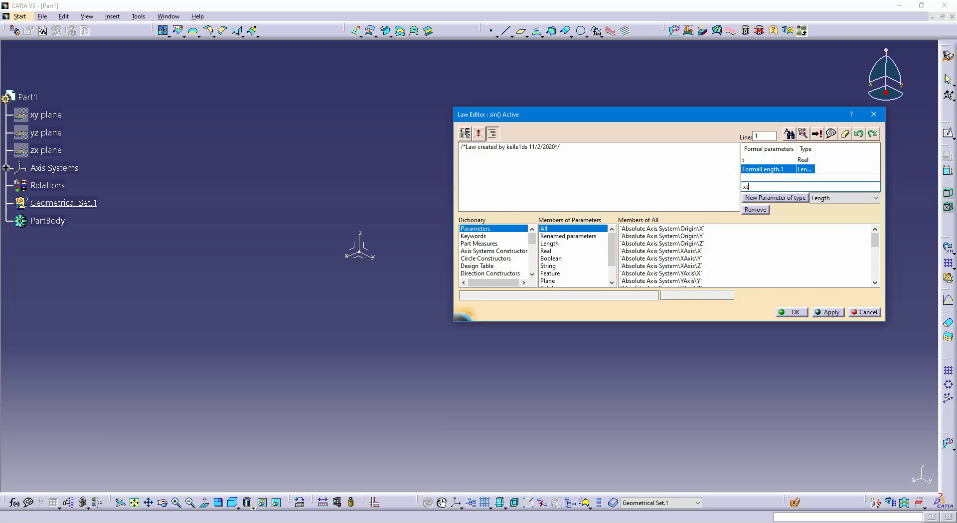
pyautogui.press('Return')
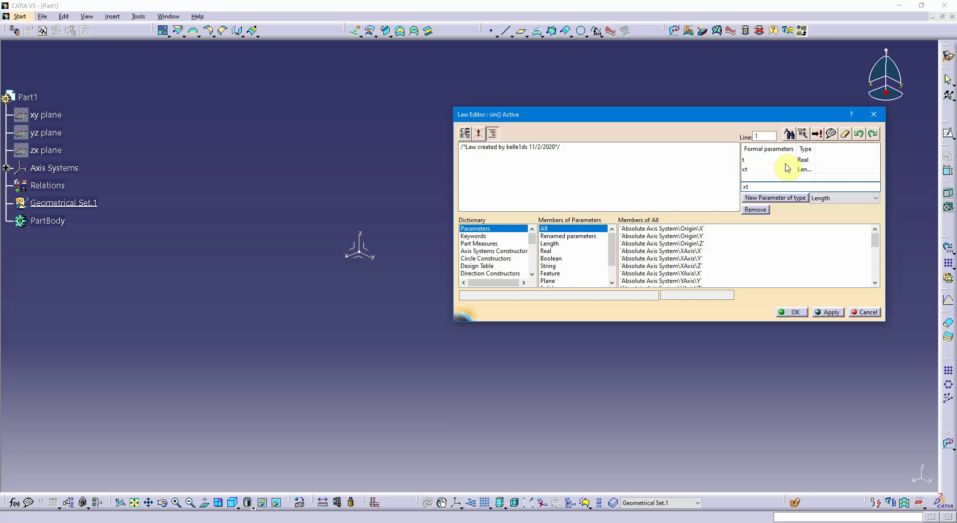
pyautogui.moveTo(813, 148); pyautogui.dragTo(790, 149)
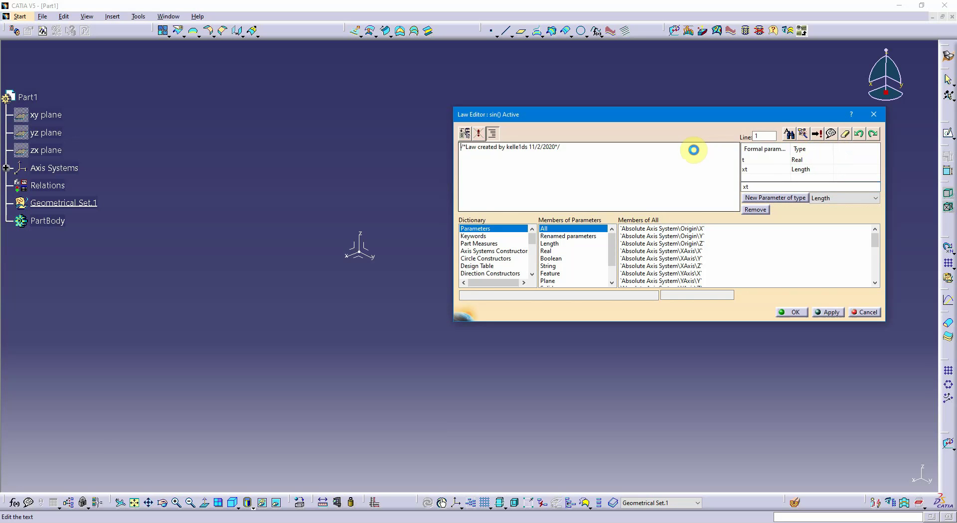
# Write the equation xt = 20mm*sin(40*2*PI*1rad*t) on a new line below the law's comment
pyautogui.click(693, 148)
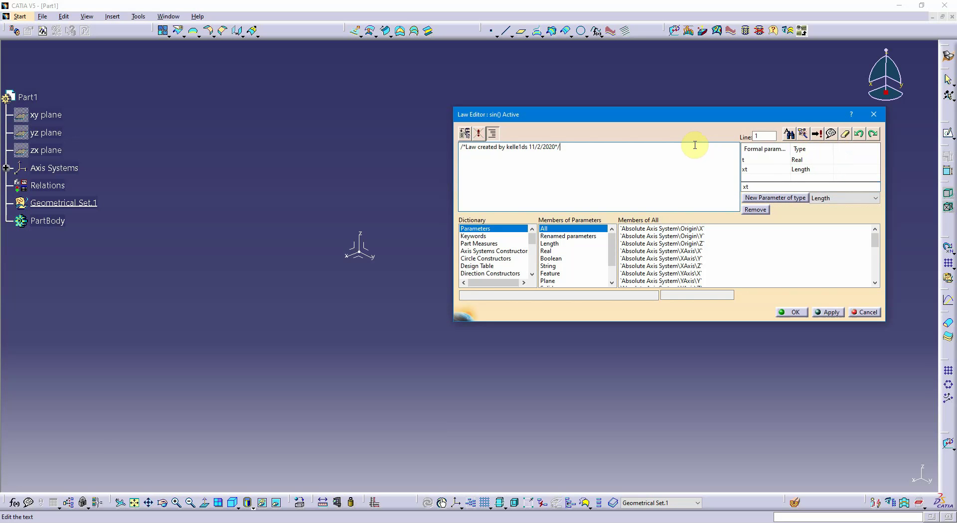
pyautogui.press('Return')
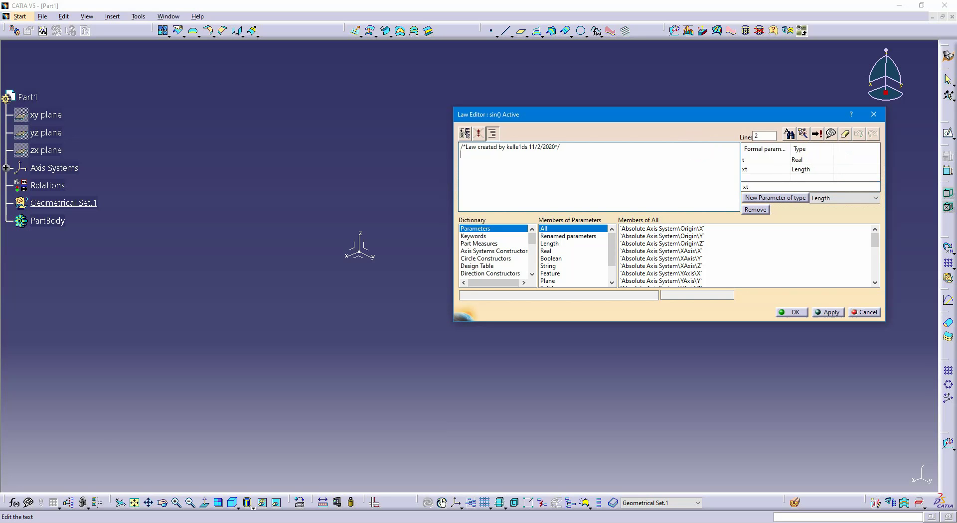
pyautogui.doubleClick(744, 170)
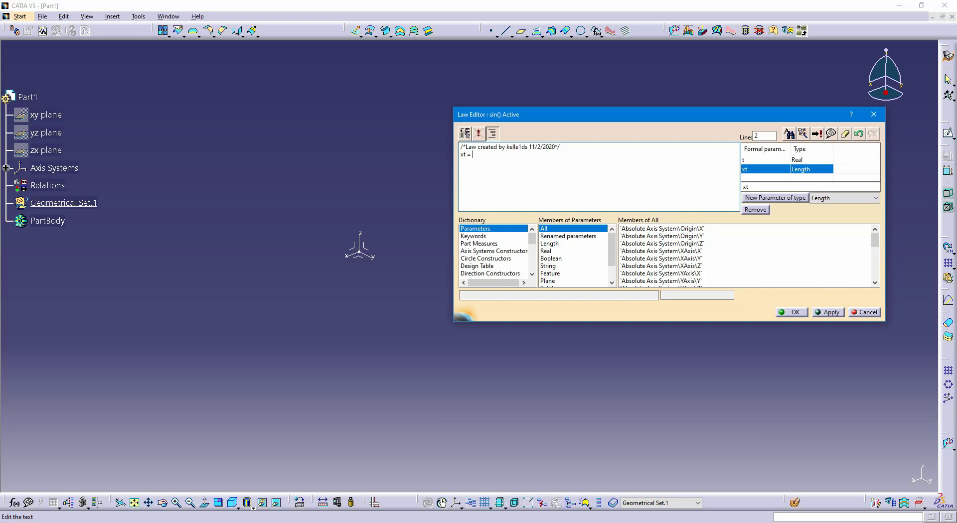
pyautogui.click(700, 154)
pyautogui.write('20mm')
pyautogui.write('*sin(')
pyautogui.write('40*2*PI*')
pyautogui.write('1rad')
pyautogui.write('*')
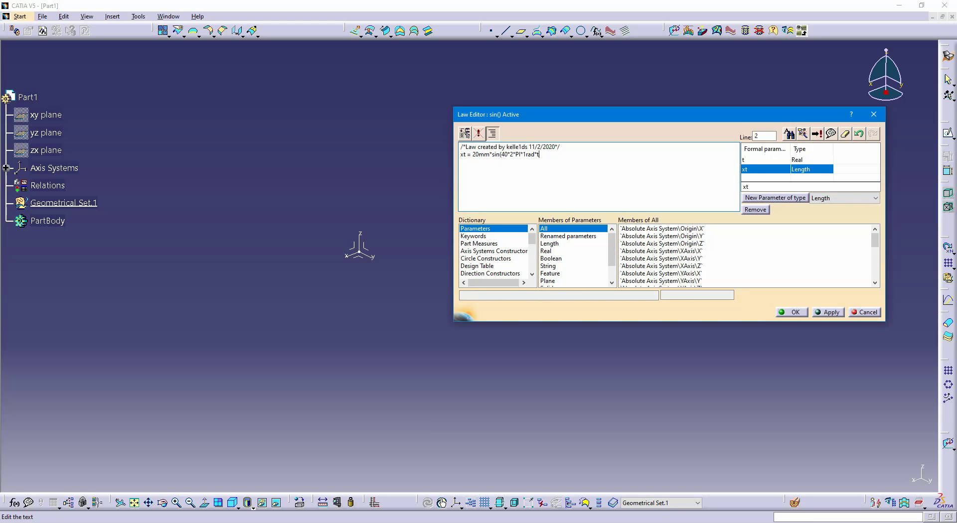
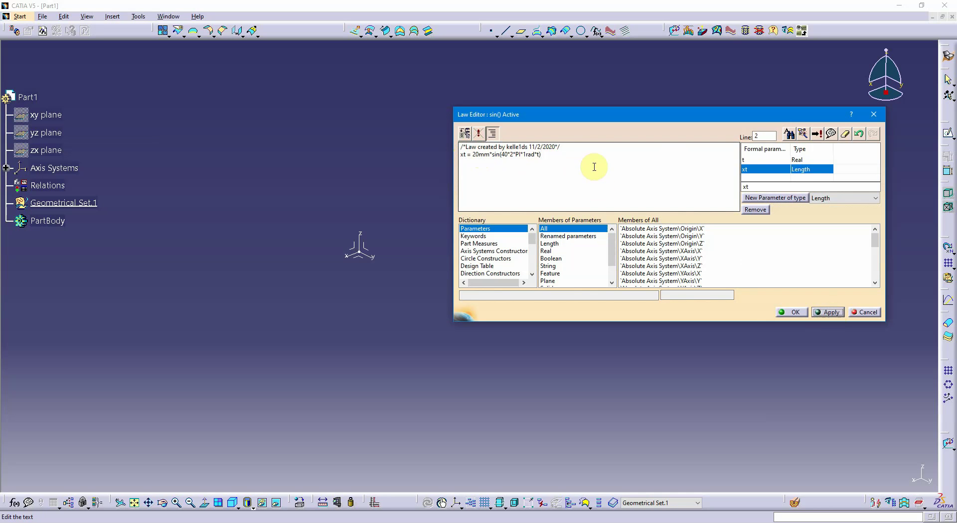
# Try applying the equation with the amplitude 20 without a unit, and restore the amplitude to 20mm
pyautogui.click(490, 152)
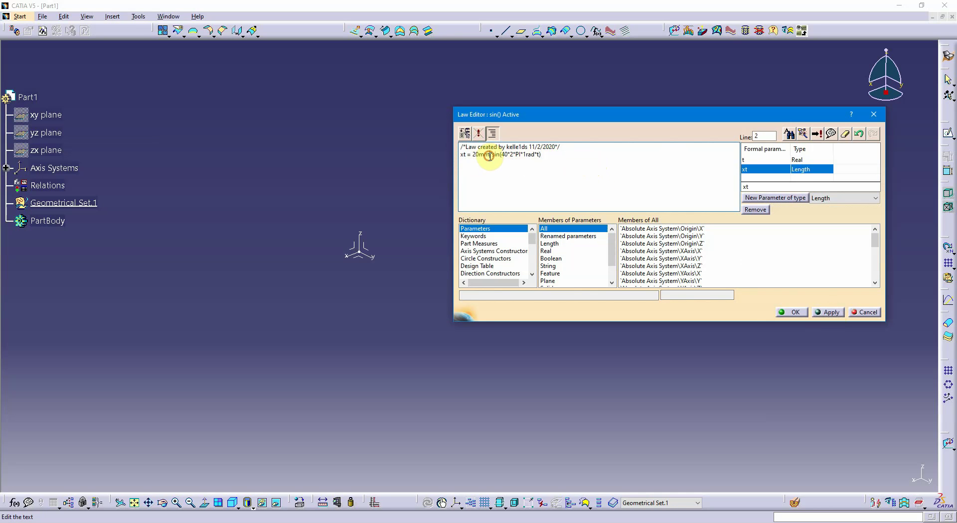
pyautogui.press('BackSpace')
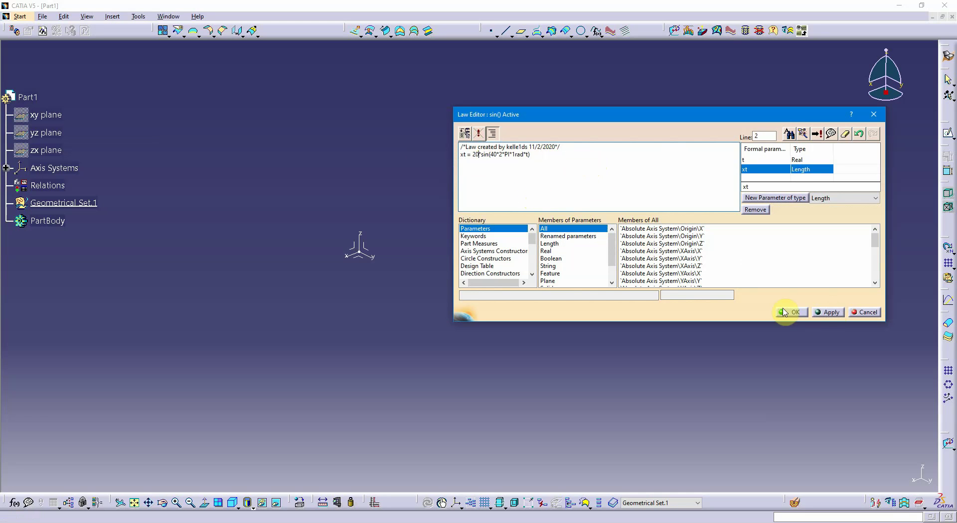
pyautogui.click(829, 312)
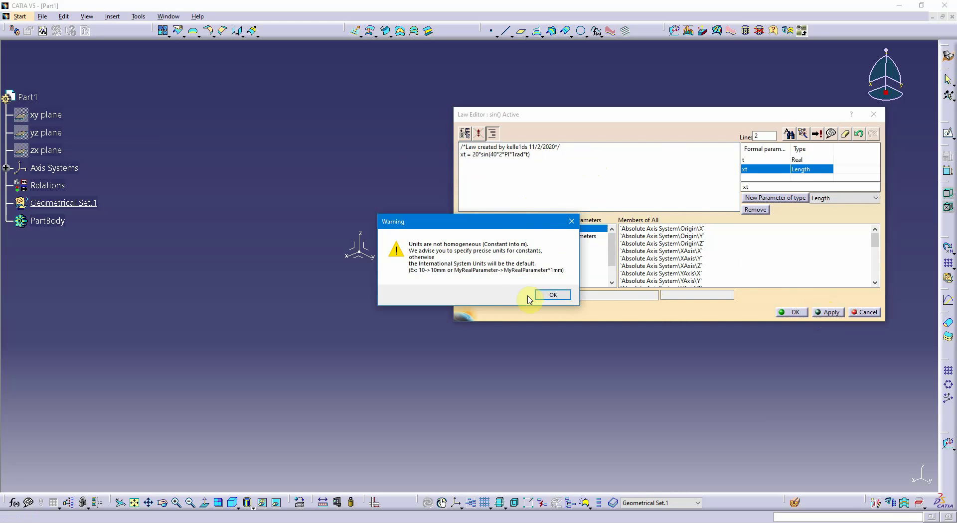
pyautogui.click(552, 295)
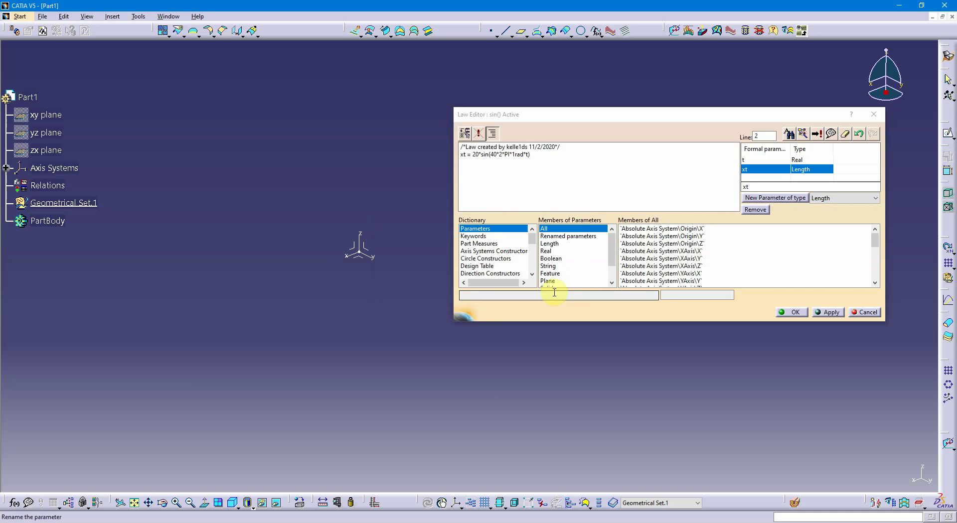
pyautogui.click(479, 155)
pyautogui.write('mm')
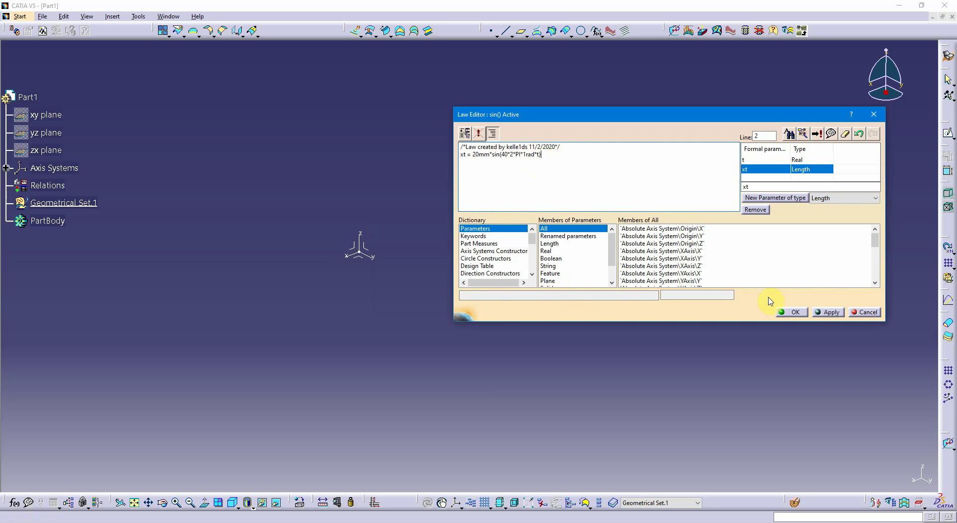
pyautogui.click(829, 312)
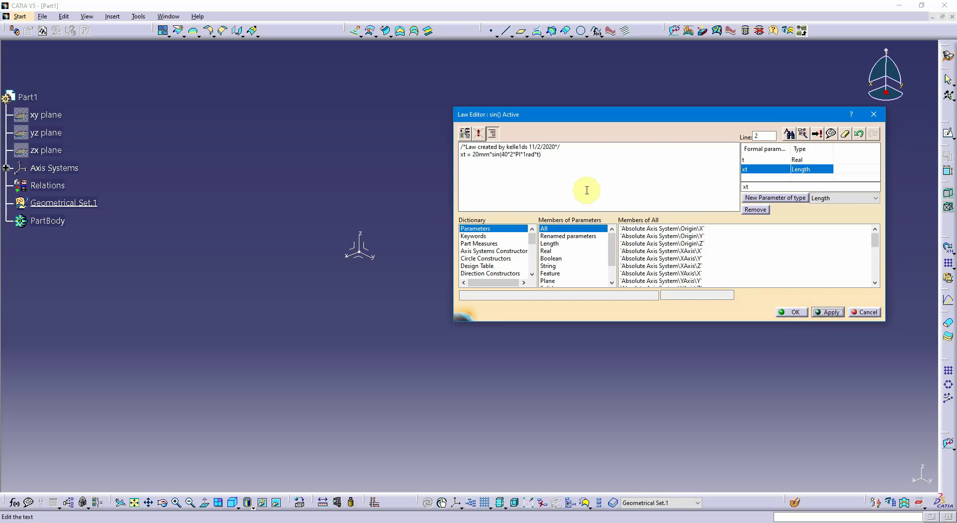
# Copy the xt equation line for reuse, then apply and save the sin() law
pyautogui.moveTo(546, 155)
pyautogui.mouseDown()
pyautogui.moveTo(463, 160)
pyautogui.moveTo(555, 158)
pyautogui.mouseUp()
pyautogui.hotkey('ctrl', 'c')
pyautogui.click(455, 154)
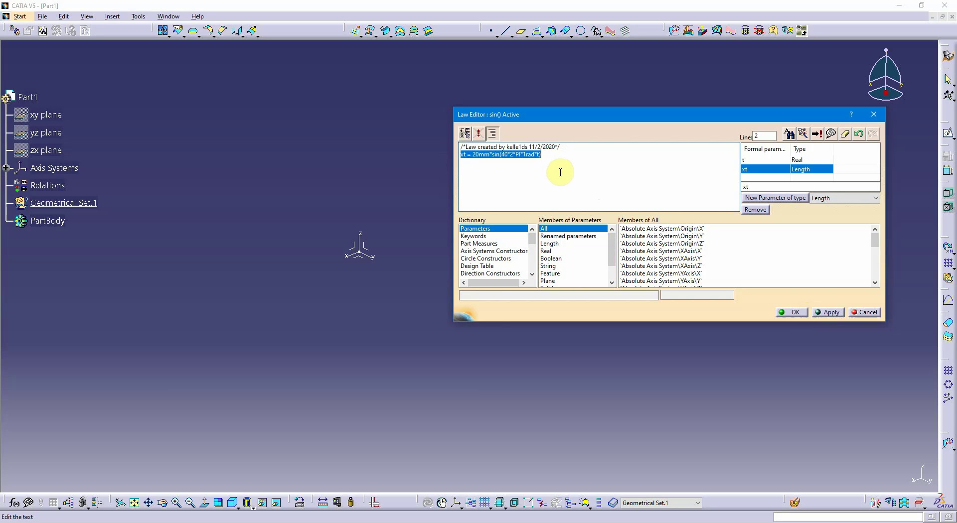
pyautogui.click(829, 313)
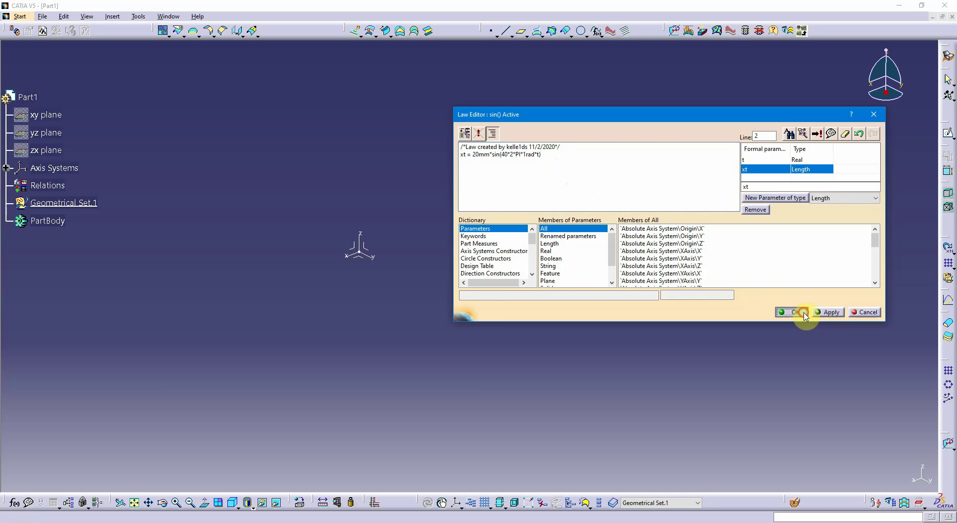
pyautogui.click(804, 315)
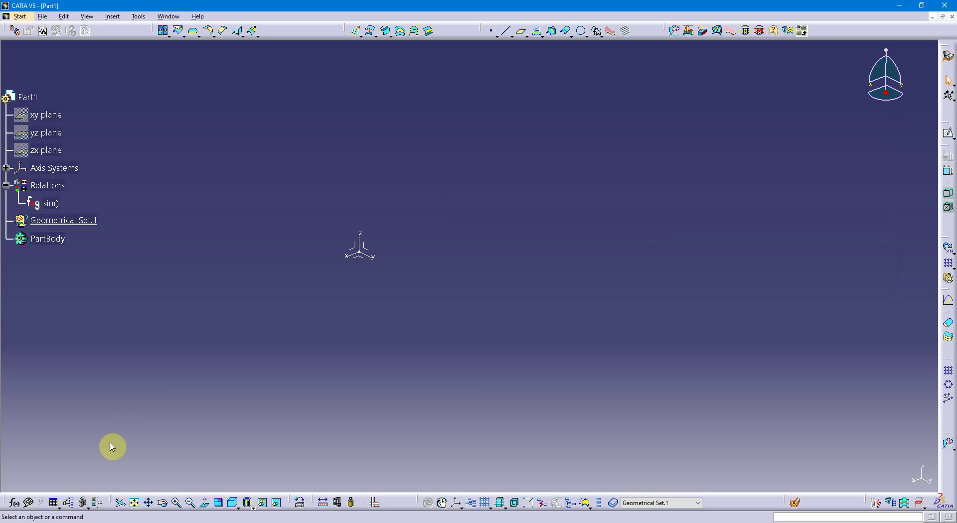
# Create a new law named cos() under the part's relations
pyautogui.click(59, 508)
pyautogui.click(68, 514)
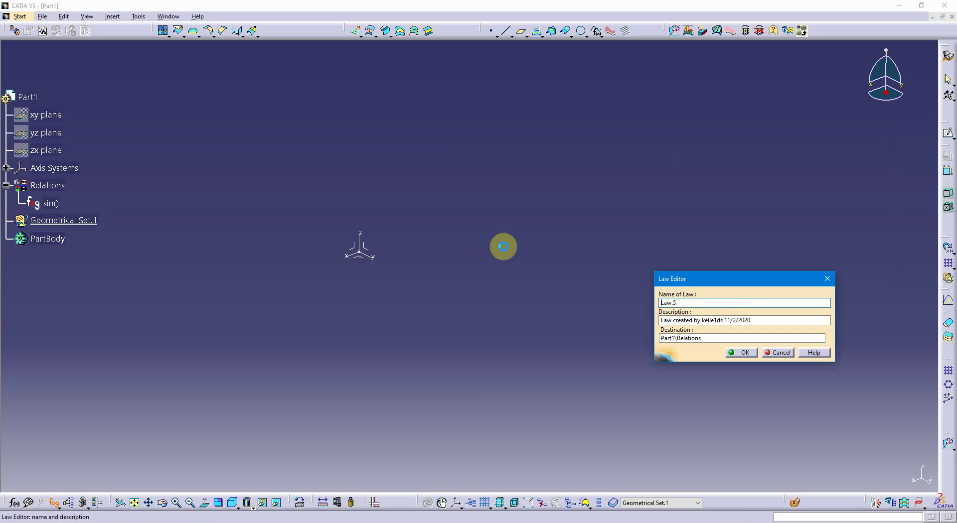
pyautogui.moveTo(696, 303); pyautogui.dragTo(632, 305)
pyautogui.write('cos')
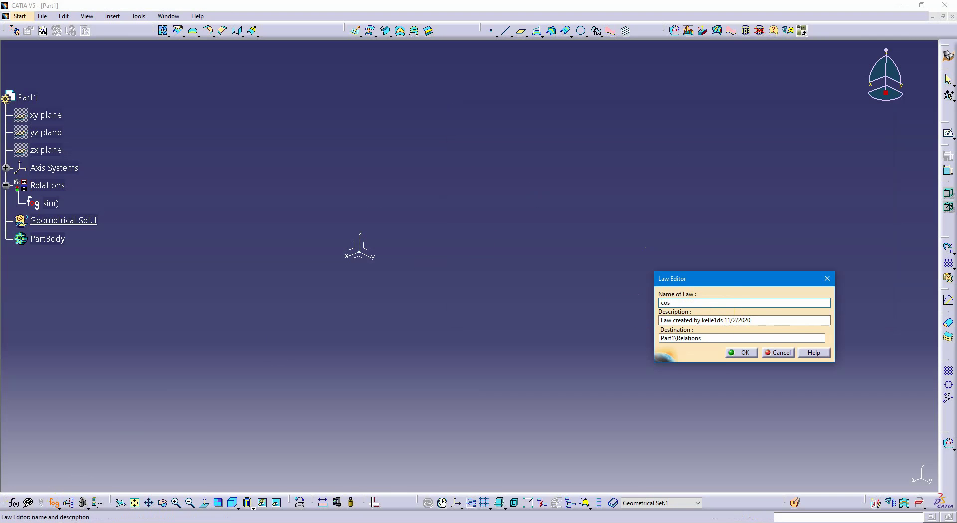
pyautogui.click(746, 352)
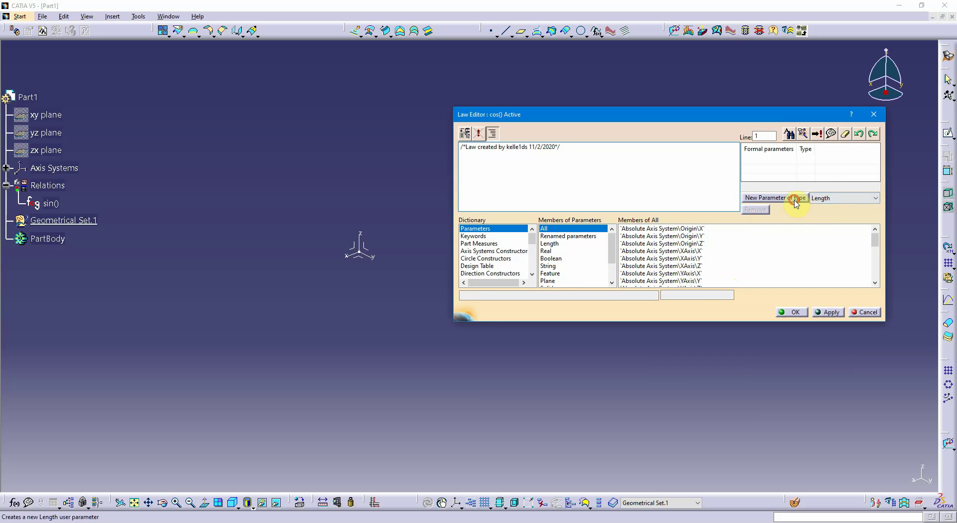
# Add the formal parameters yt of type Length and t of type Real to the cos() law
pyautogui.click(795, 198)
pyautogui.write('yt')
pyautogui.press('Return')
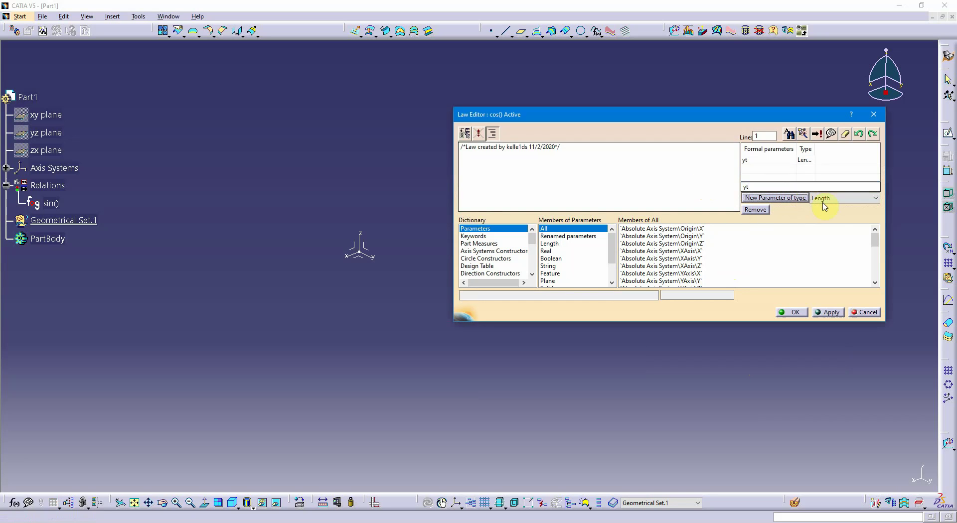
pyautogui.click(842, 199)
pyautogui.click(853, 206)
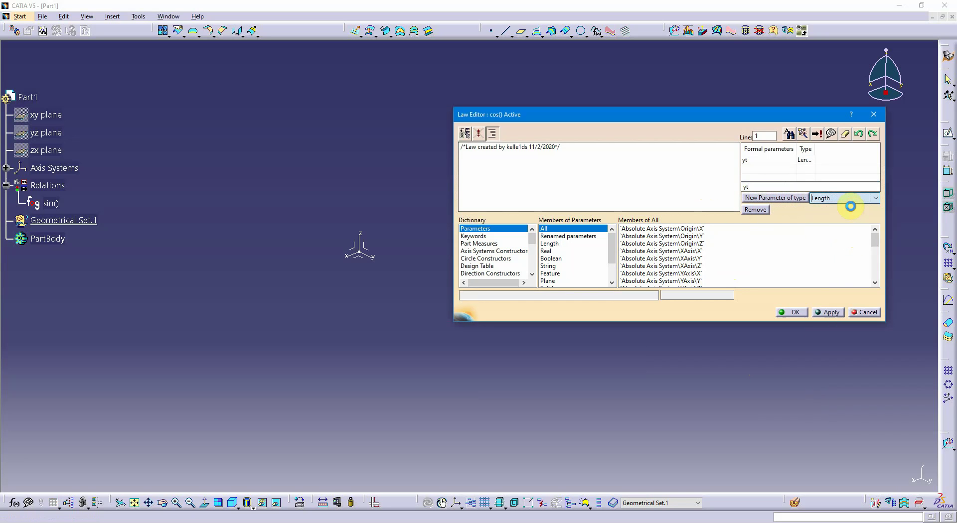
pyautogui.click(799, 198)
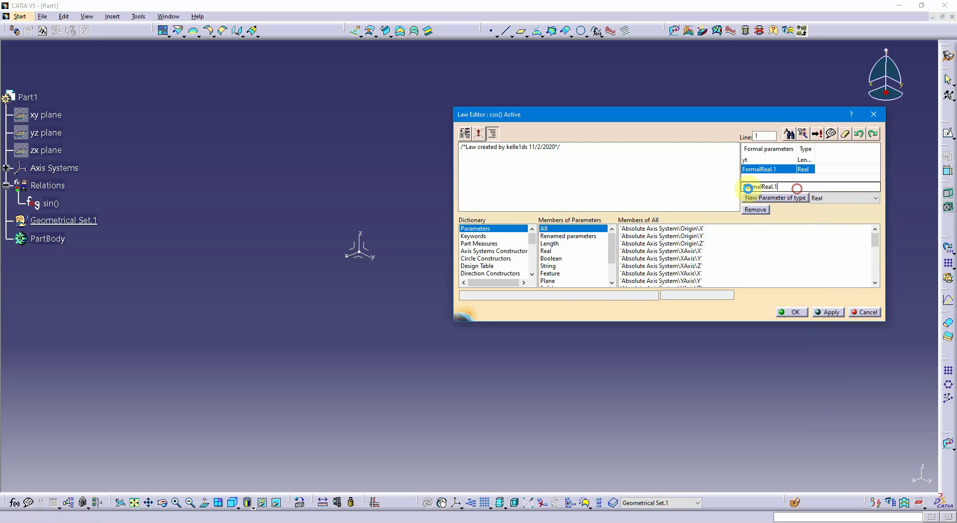
pyautogui.write('t')
pyautogui.press('Return')
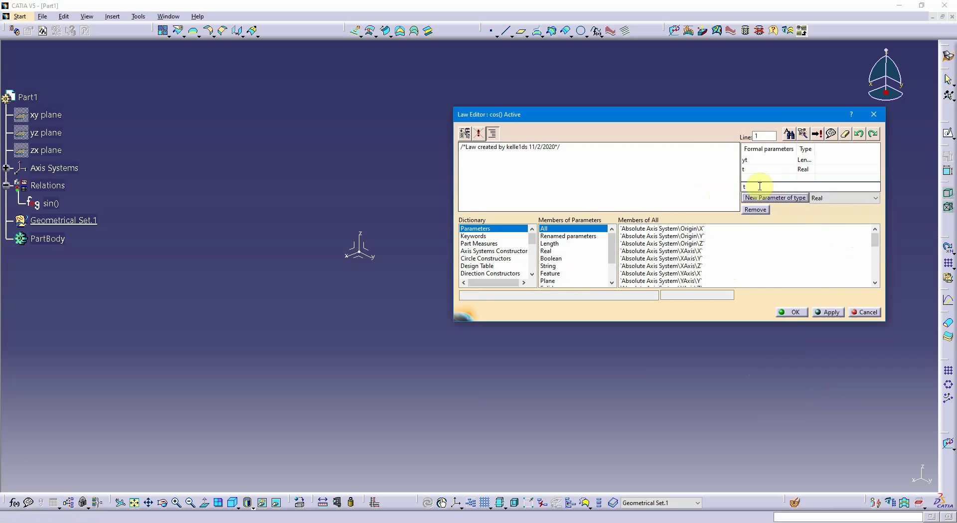
# Reuse the copied equation as yt = 20mm*cos(40*2*PI*1rad*t) below the comment, then apply and save the cos() law
pyautogui.click(649, 148)
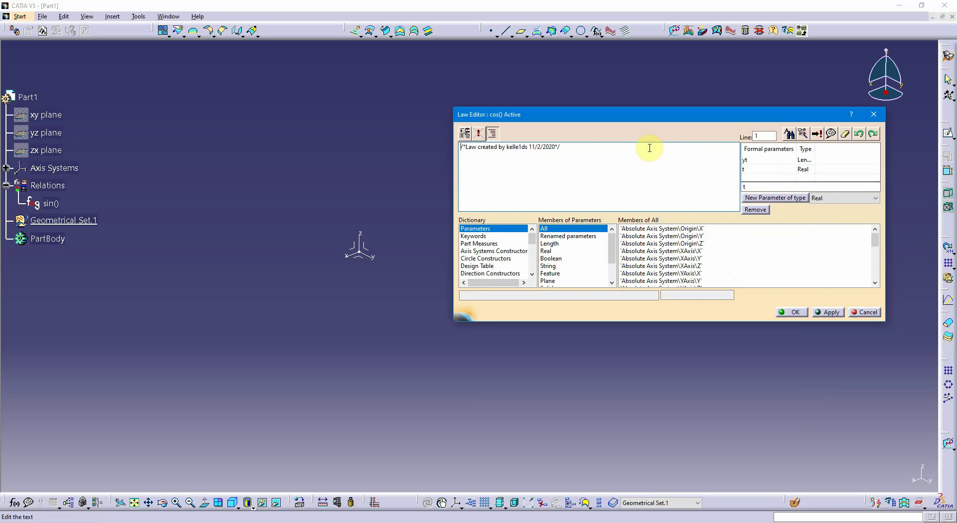
pyautogui.press('Return')
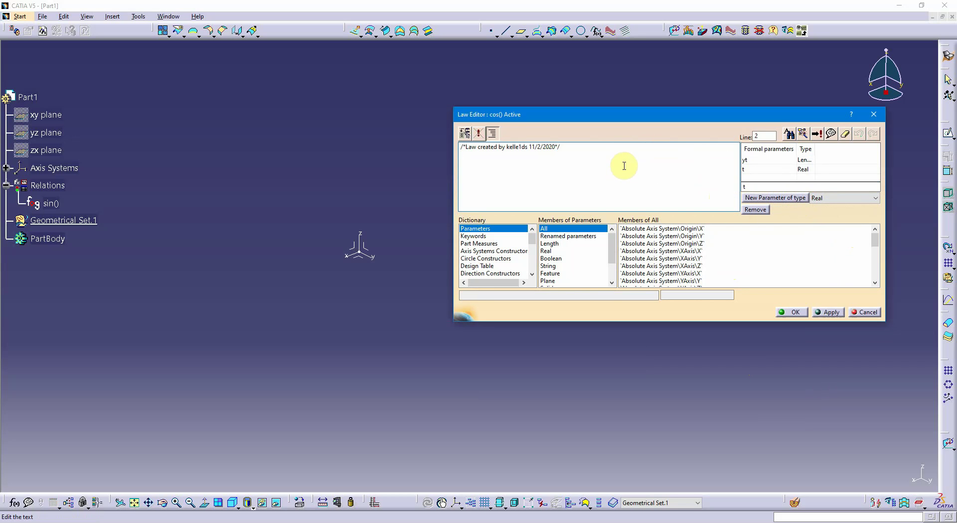
pyautogui.hotkey('ctrl', 'v')
pyautogui.press('BackSpace')
pyautogui.write('y')
pyautogui.click(498, 154)
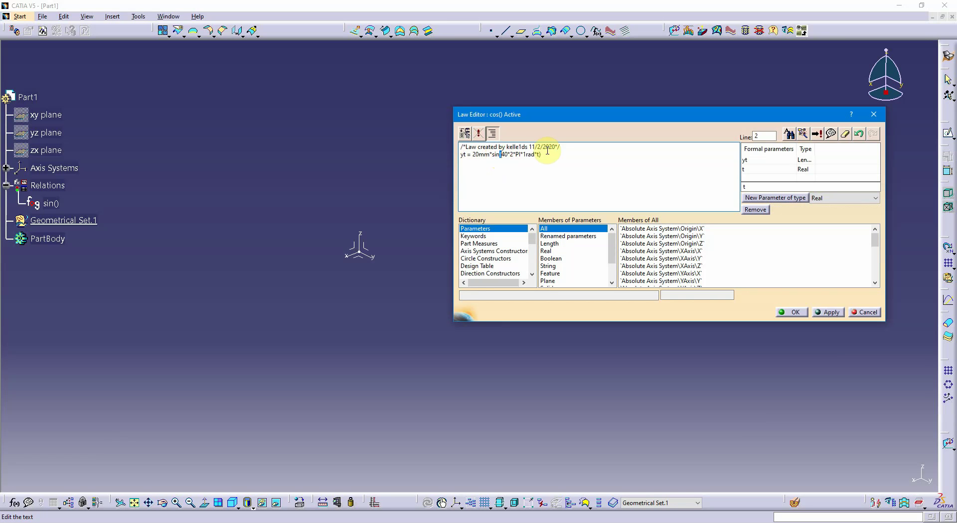
pyautogui.write('co')
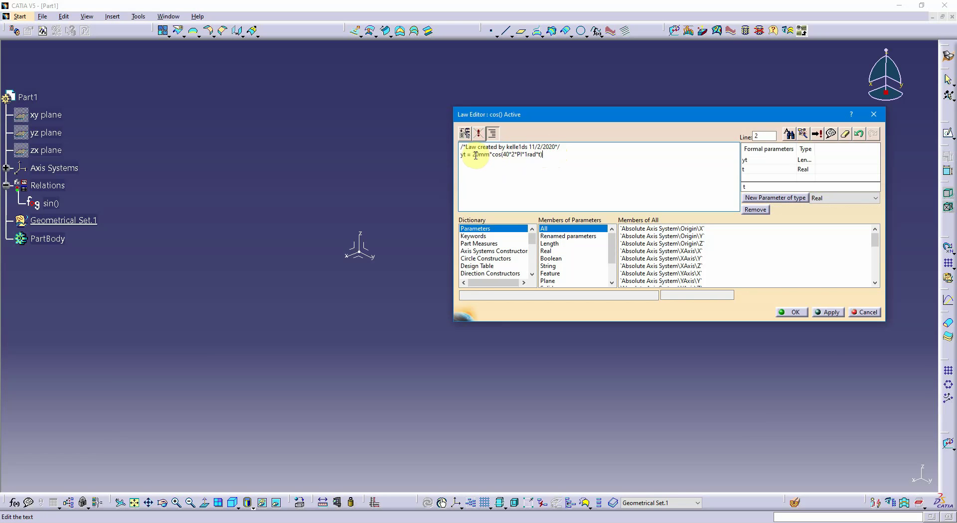
pyautogui.click(827, 314)
pyautogui.click(792, 312)
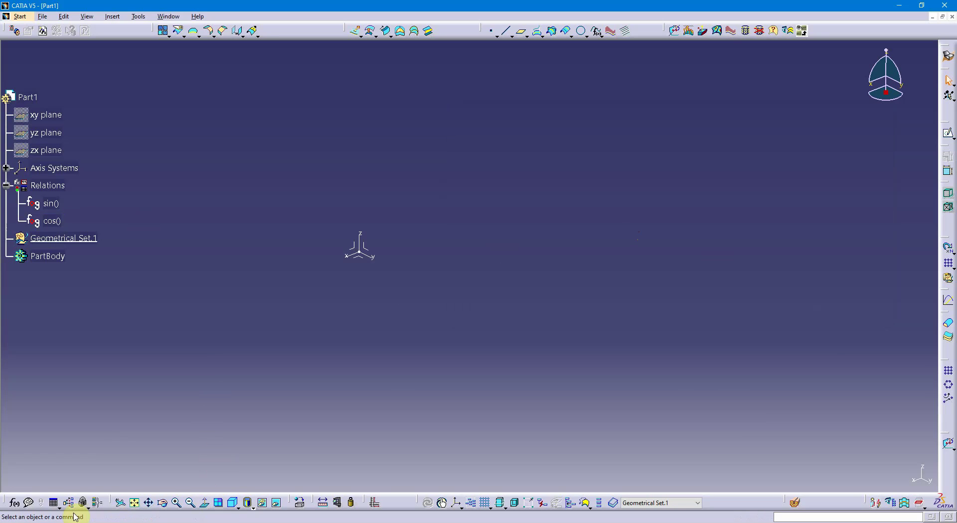
# Create a new law named lenght under the part's relations
pyautogui.click(59, 507)
pyautogui.click(69, 515)
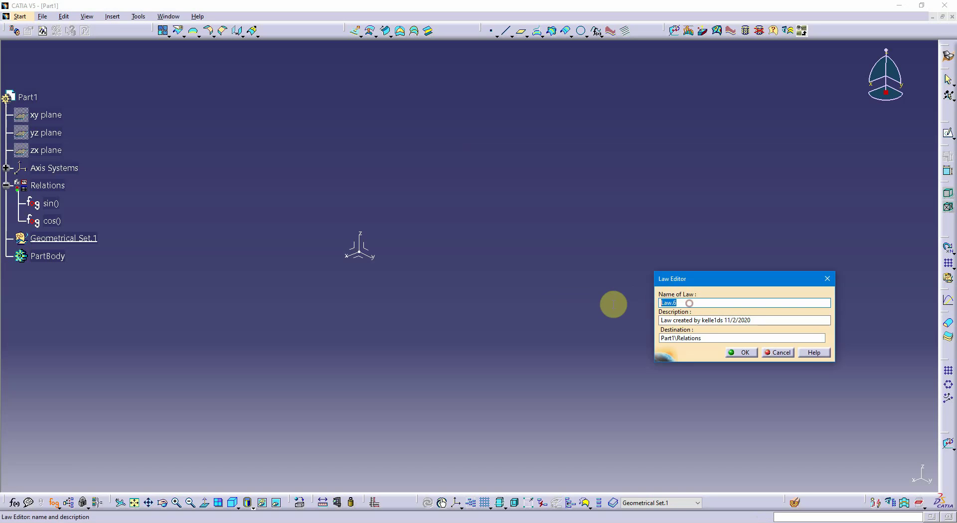
pyautogui.write('z')
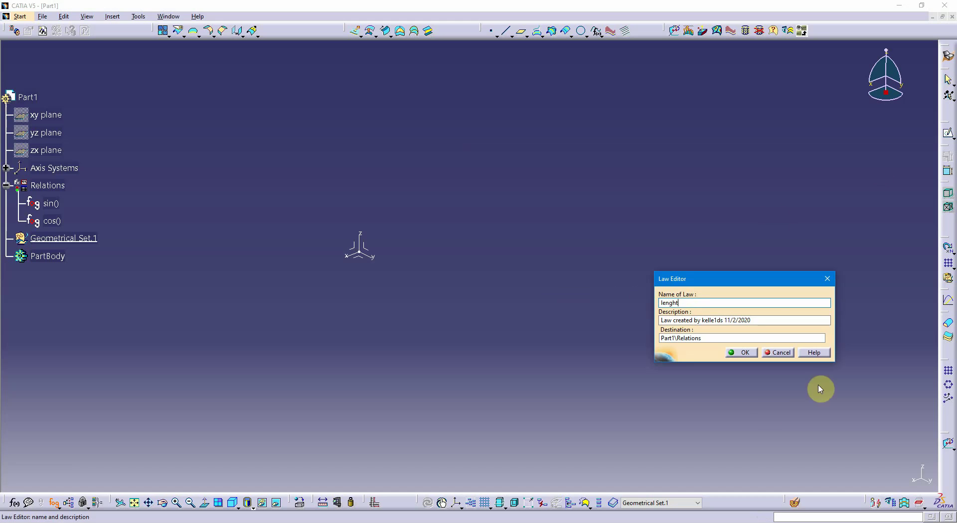
pyautogui.click(750, 353)
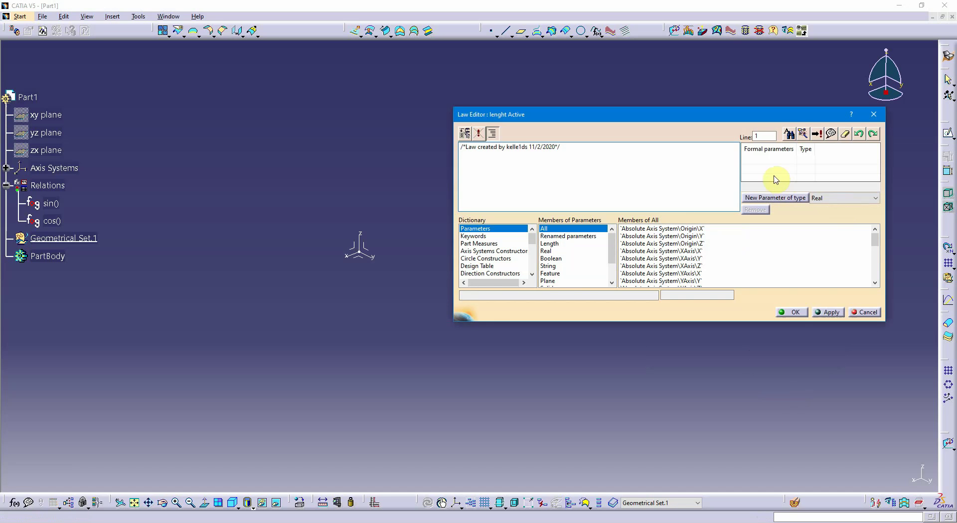
# Add a formal parameter of type Real named t and set the type for new parameters to Length
pyautogui.click(775, 197)
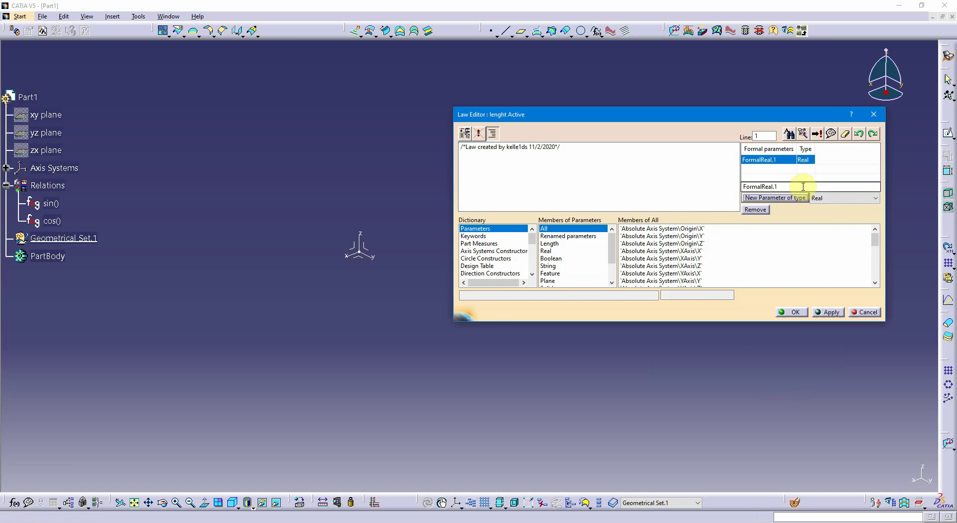
pyautogui.write('t')
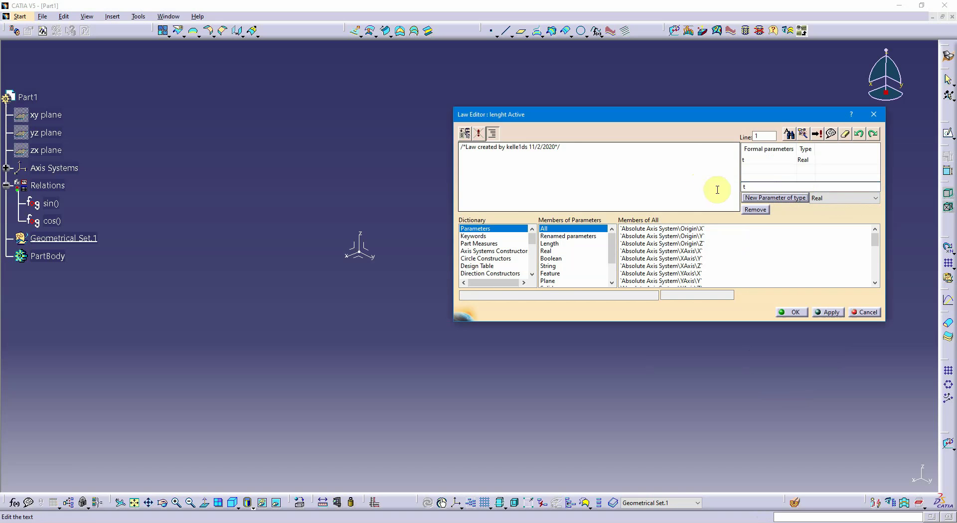
pyautogui.click(842, 199)
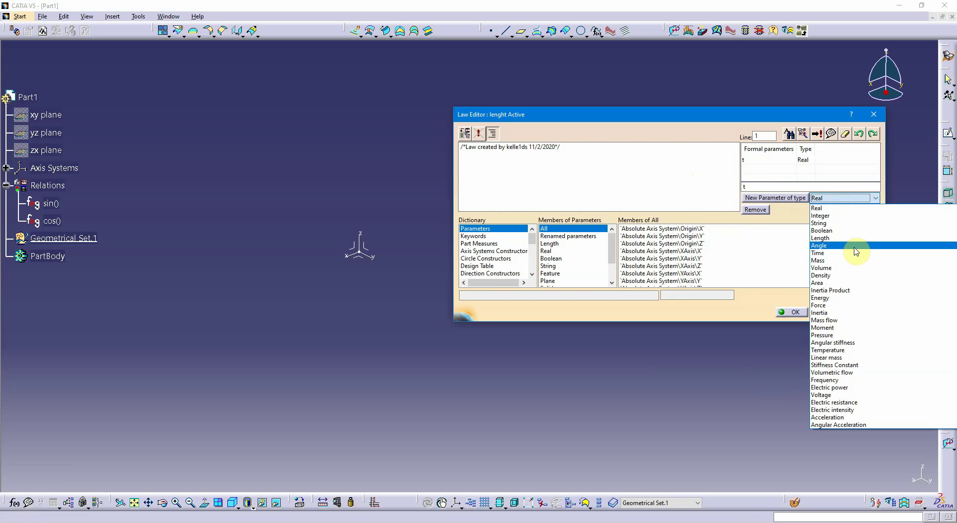
pyautogui.click(843, 238)
pyautogui.doubleClick(752, 187)
pyautogui.write('z')
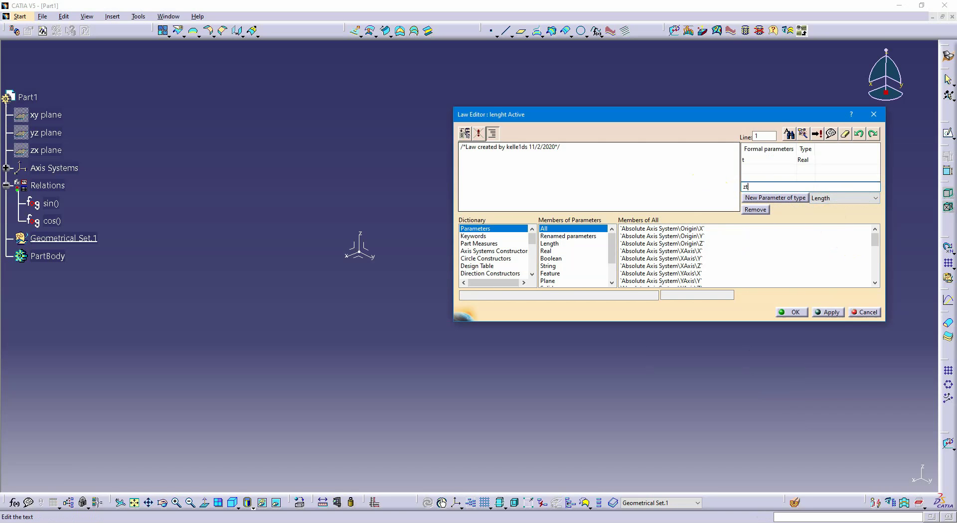
pyautogui.click(781, 198)
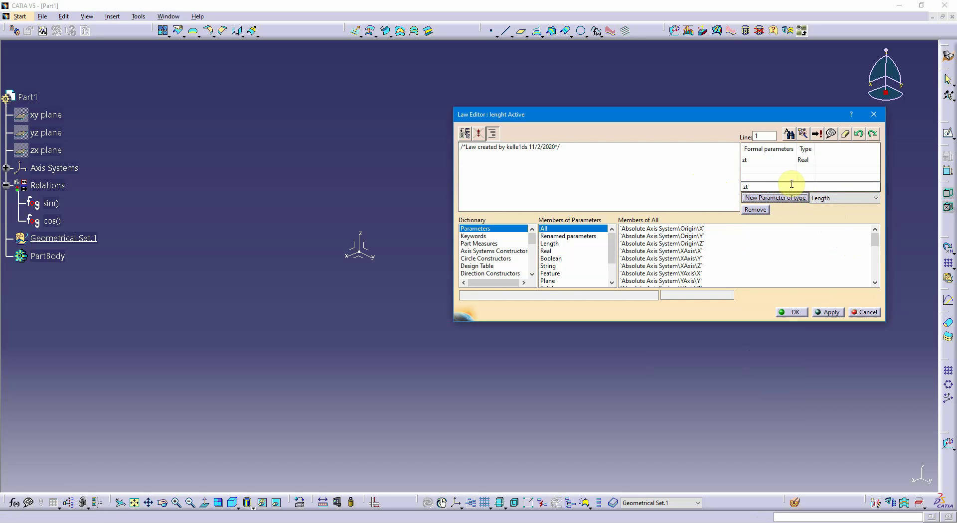
pyautogui.click(746, 187)
pyautogui.press('BackSpace')
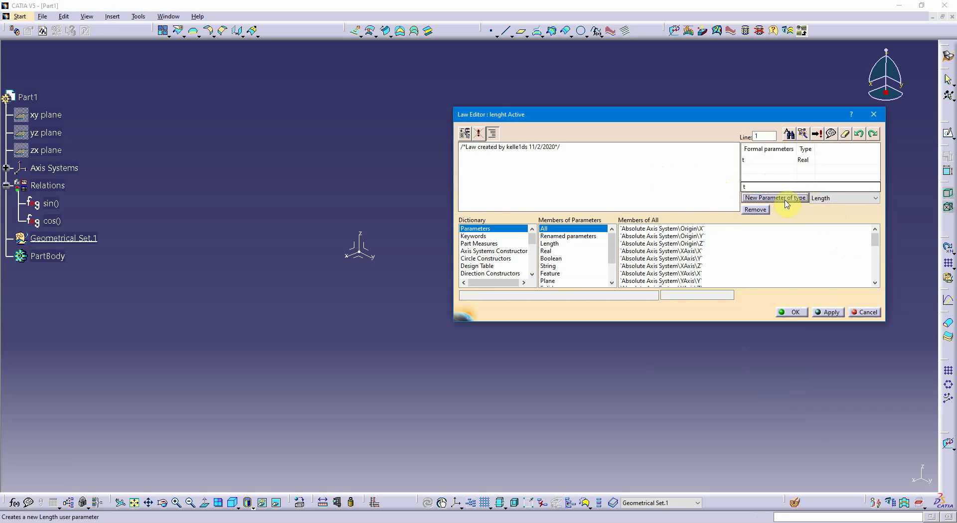
# Add a formal parameter of type Length named zt to the lenght law
pyautogui.click(785, 198)
pyautogui.write('z')
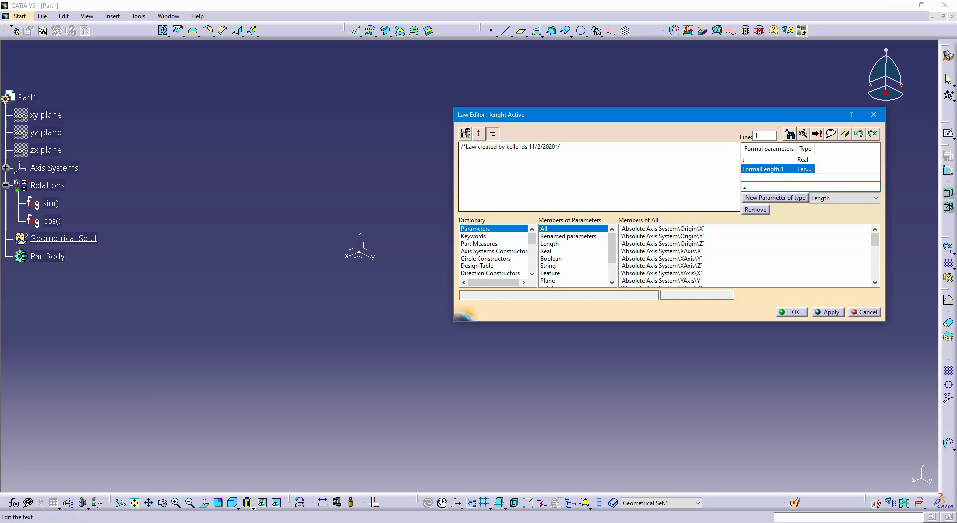
pyautogui.write('t')
pyautogui.press('Return')
# Write the equation zt= 100mm*t on a new line below the comment and save the lenght law
pyautogui.click(616, 149)
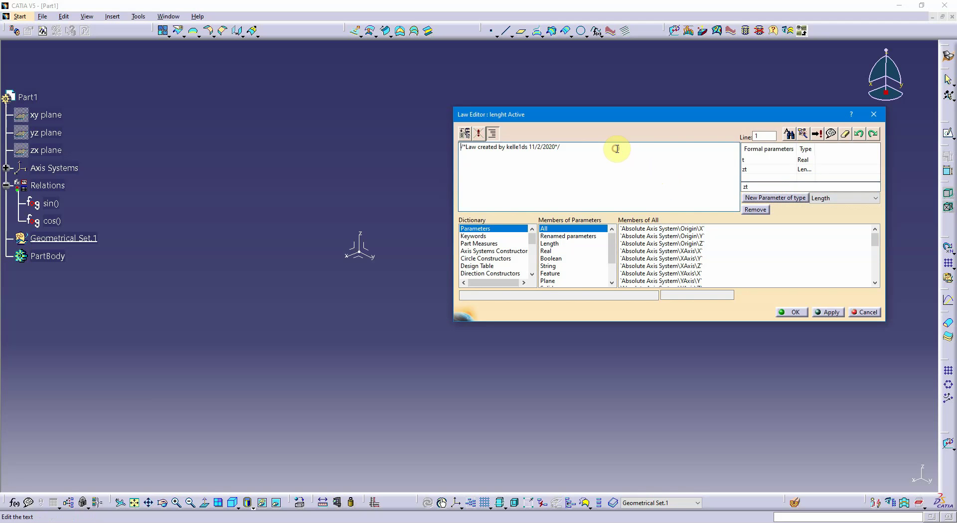
pyautogui.press('Return')
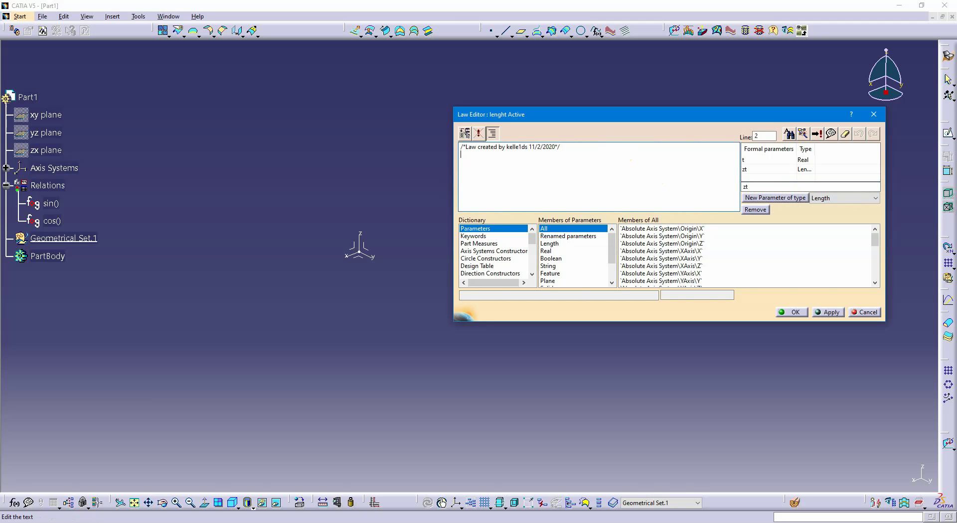
pyautogui.doubleClick(750, 169)
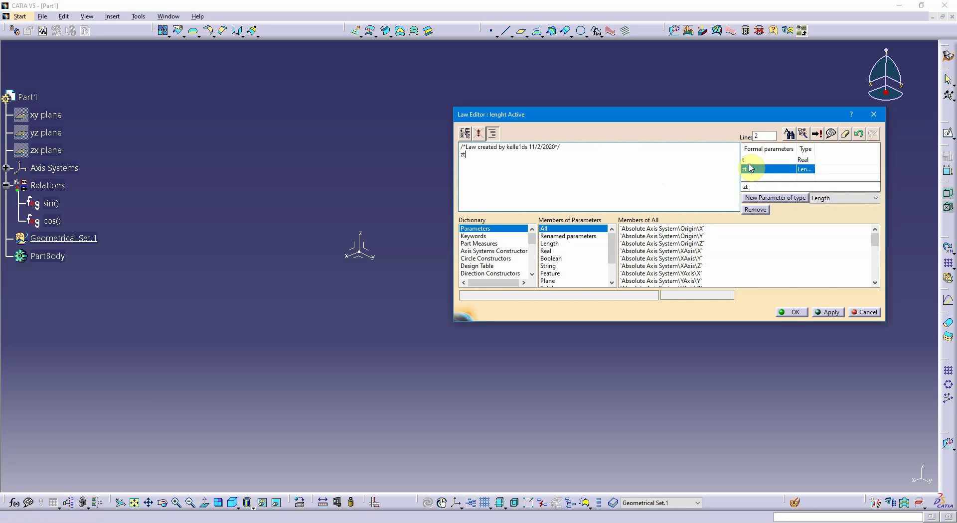
pyautogui.write('*')
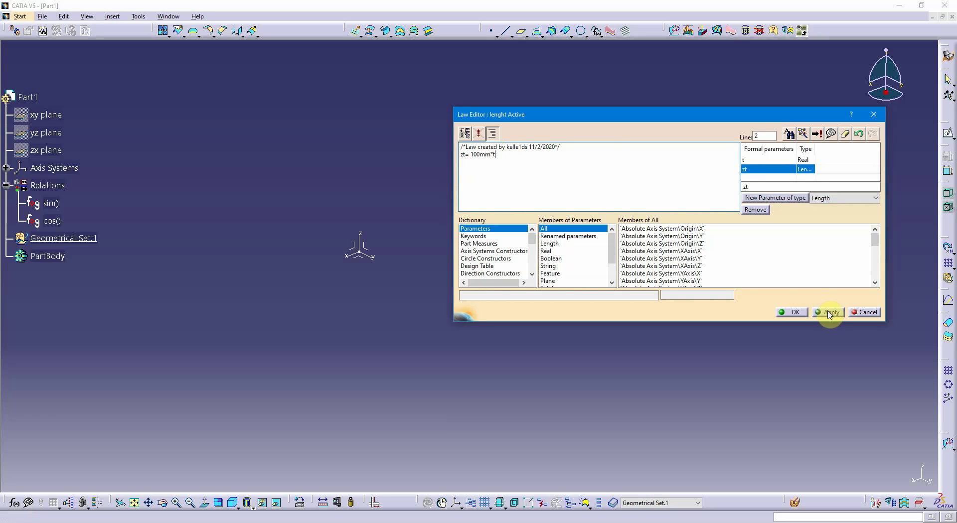
pyautogui.click(796, 312)
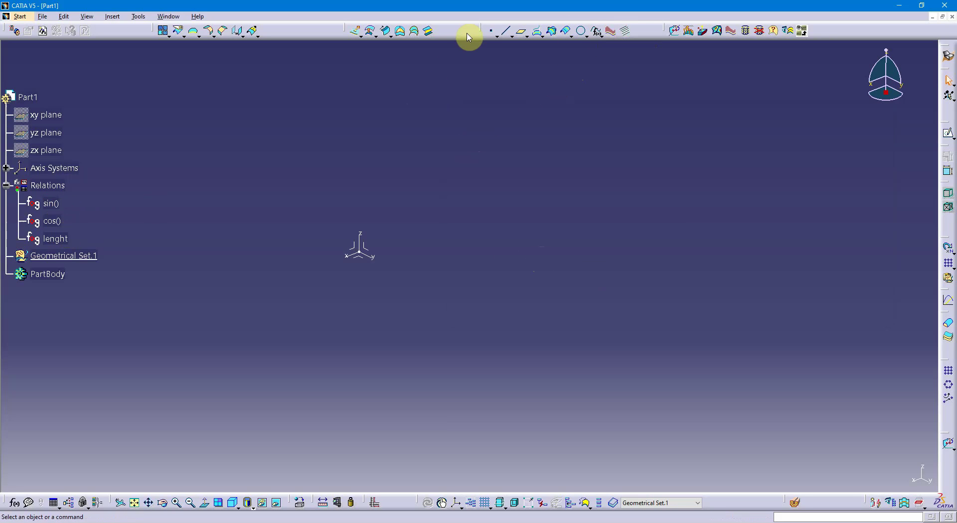
pyautogui.moveTo(482, 31); pyautogui.dragTo(495, 112)
pyautogui.moveTo(506, 49); pyautogui.dragTo(494, 28)
pyautogui.click(597, 40)
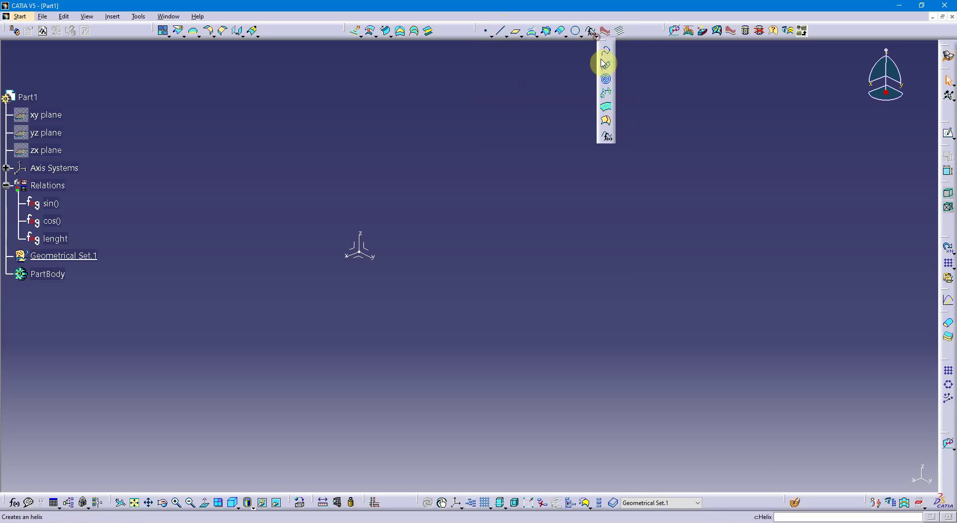
pyautogui.click(604, 60)
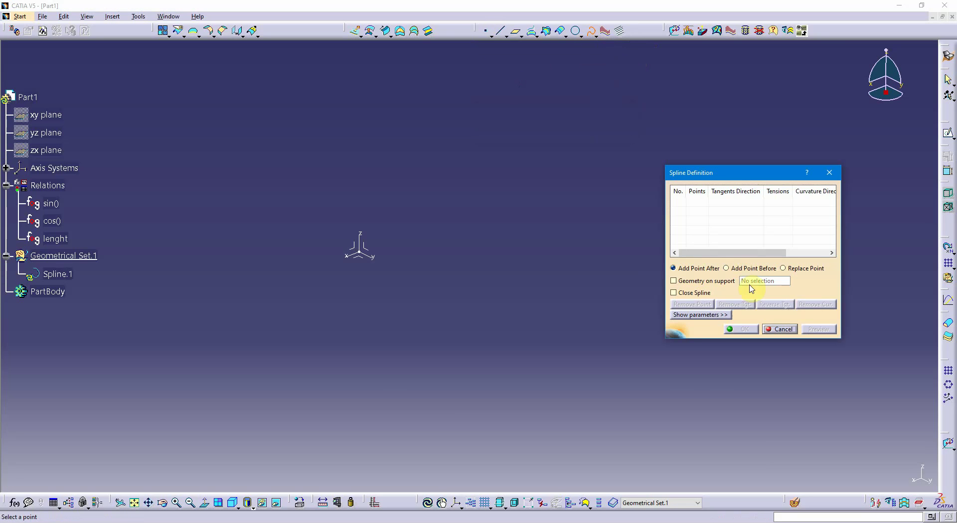
pyautogui.click(780, 329)
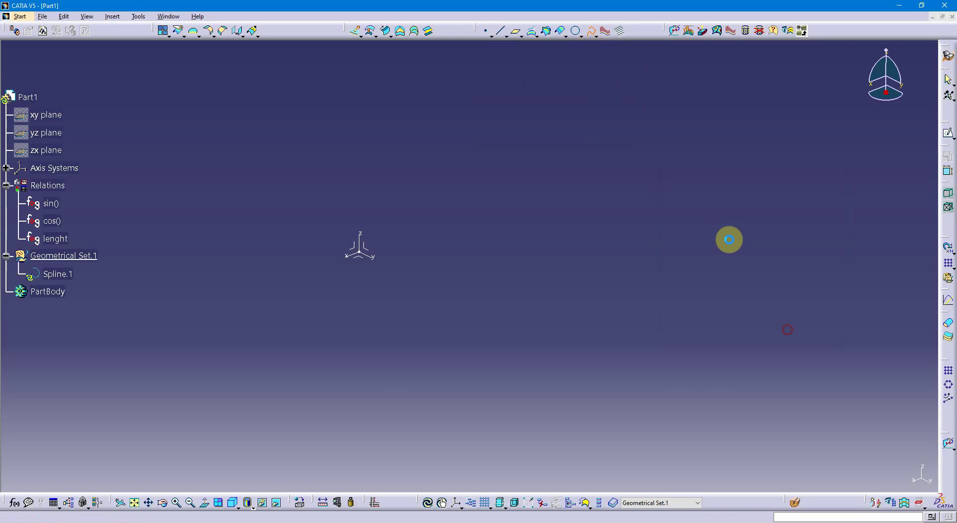
# Create a curve from equations using the sin() law for X, the cos() law for Y and the lenght law for Z
pyautogui.click(597, 36)
pyautogui.click(605, 135)
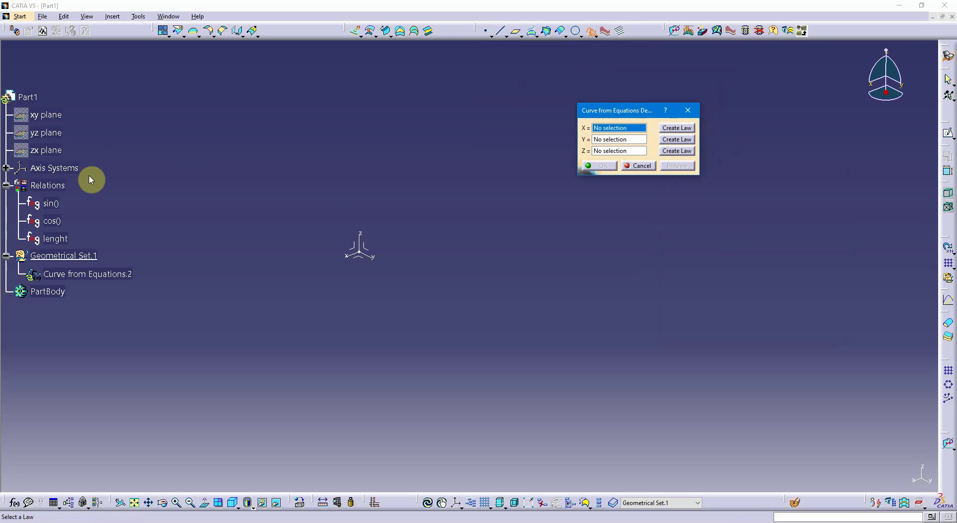
pyautogui.click(51, 203)
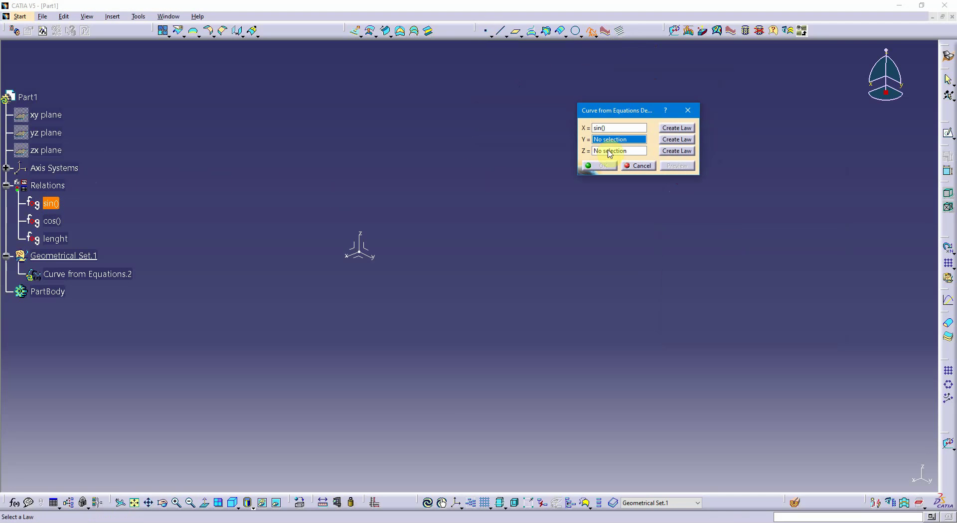
pyautogui.click(58, 224)
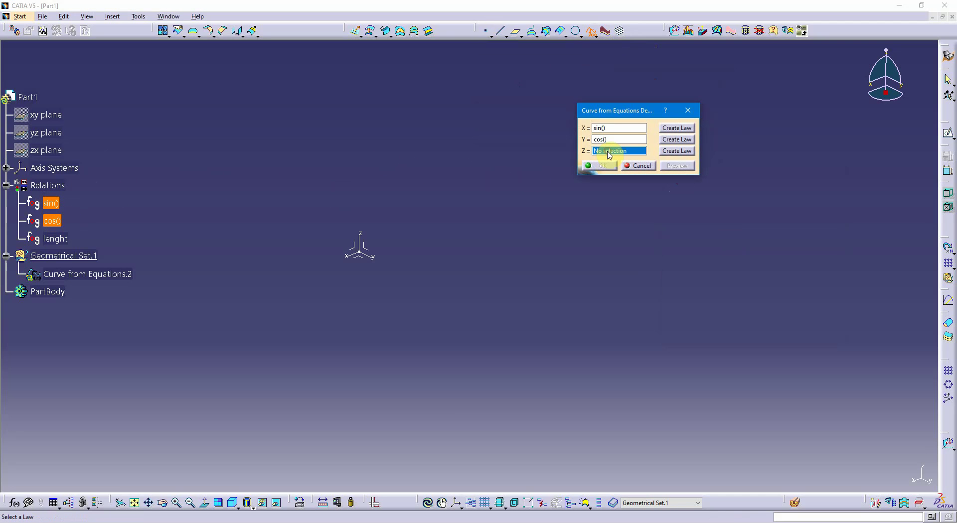
pyautogui.click(55, 240)
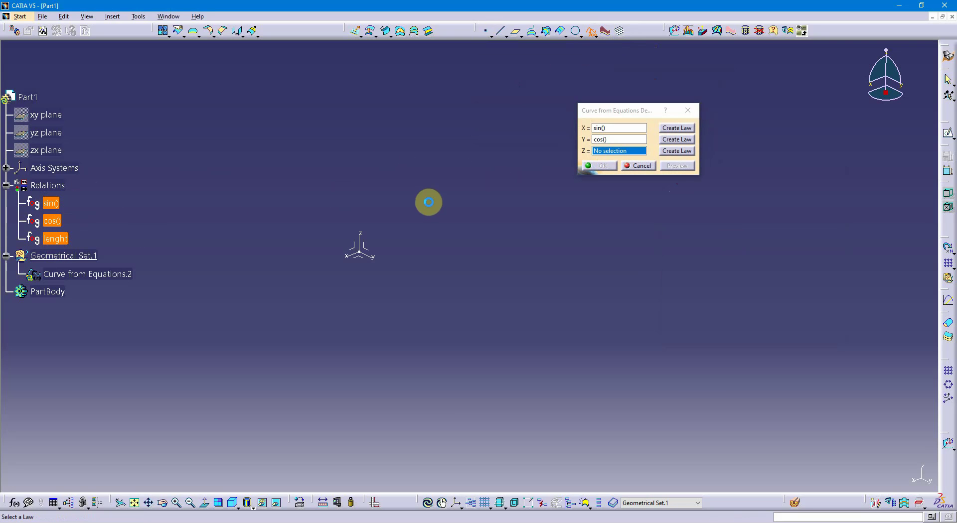
pyautogui.moveTo(482, 197); pyautogui.dragTo(439, 364, button='middle')
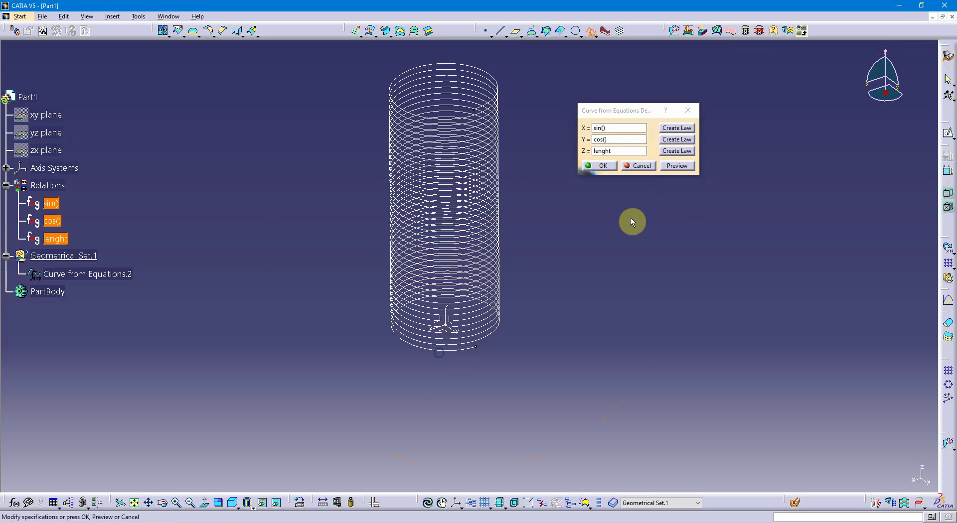
pyautogui.click(674, 166)
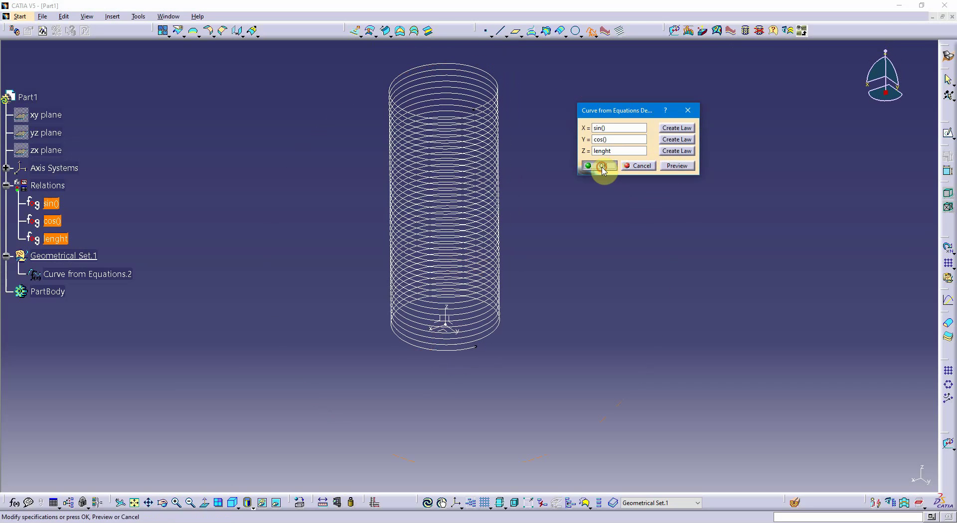
pyautogui.click(601, 166)
# Set the multiplier in the sin() law's xt equation to 10mm and save the law
pyautogui.moveTo(498, 312); pyautogui.dragTo(284, 333, button='middle')
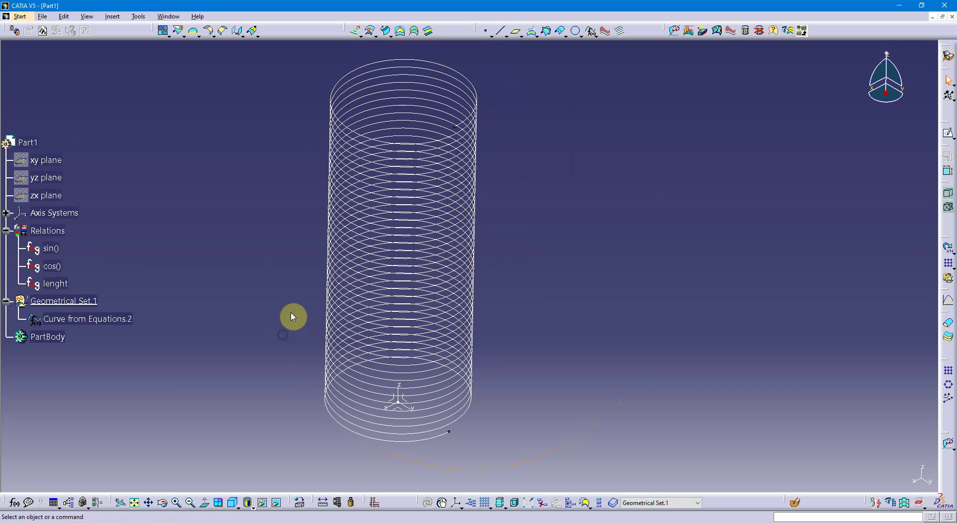
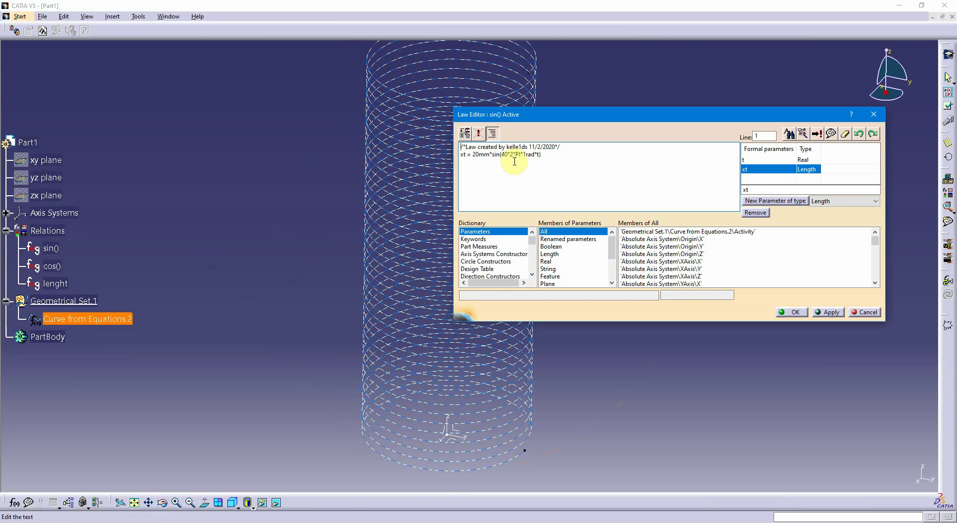
pyautogui.click(477, 155)
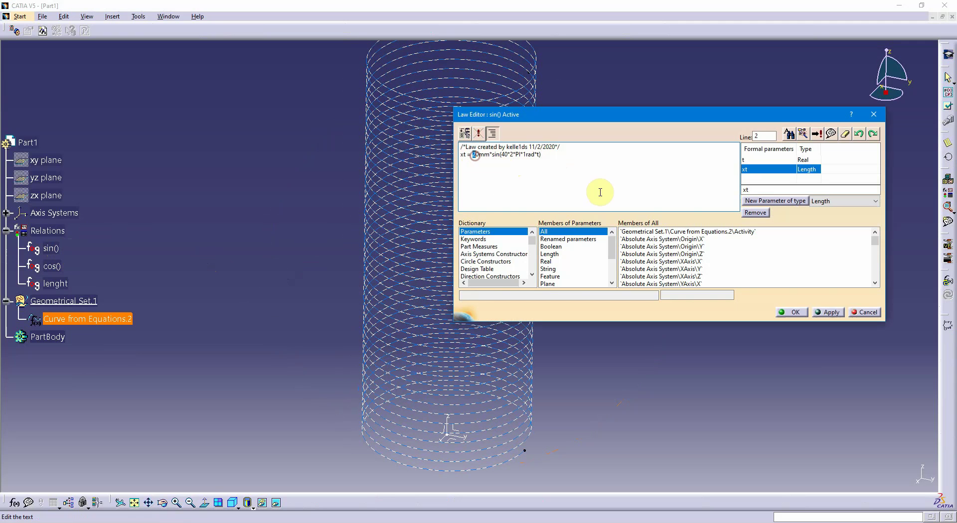
pyautogui.write('1')
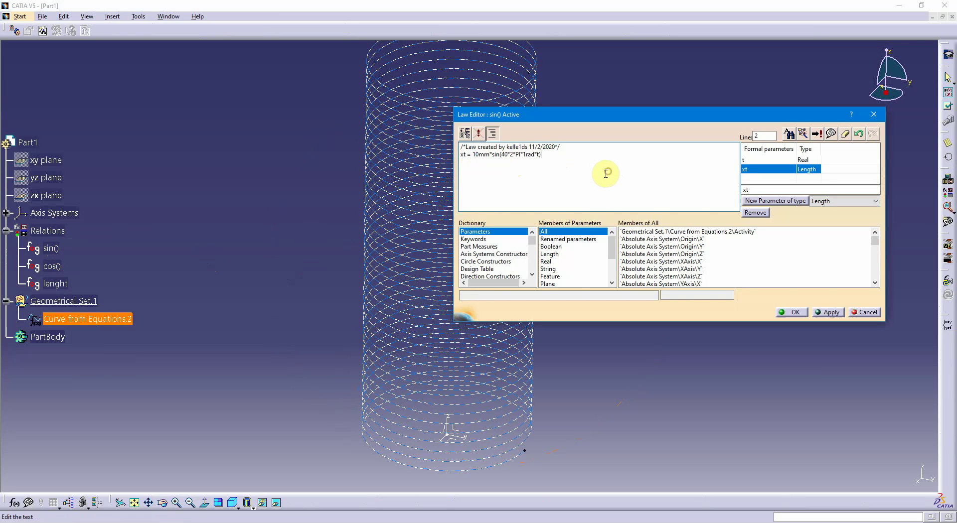
pyautogui.click(830, 312)
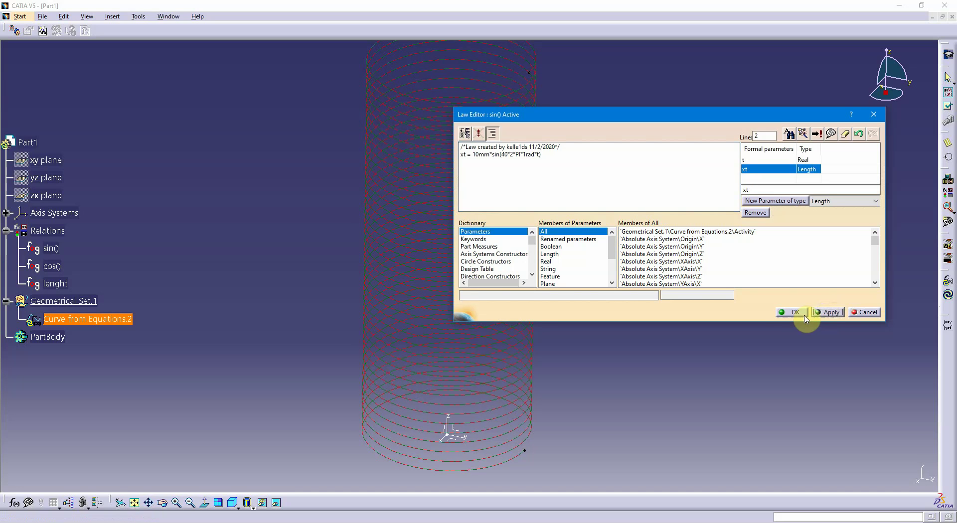
pyautogui.click(789, 312)
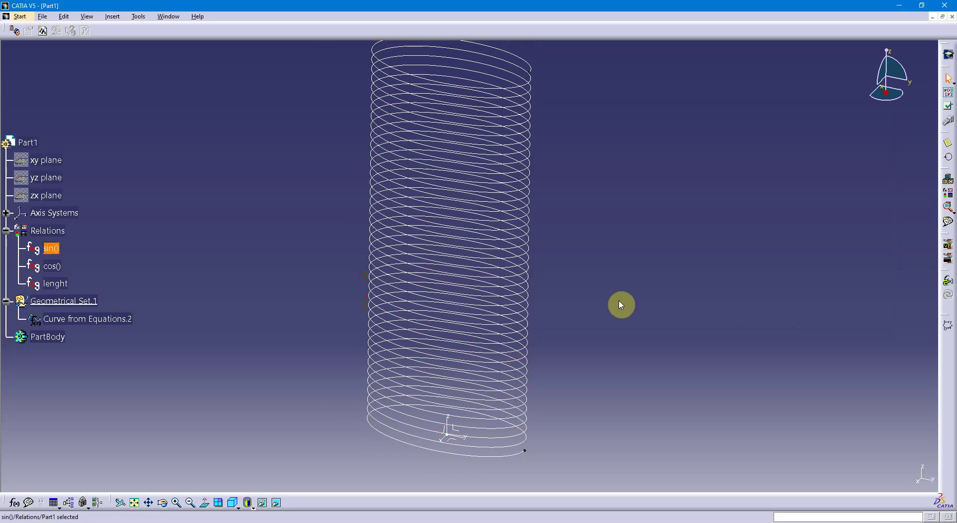
# Examine the shape of the equation curve from several angles in relation to its sin(), cos() and lenght laws
pyautogui.moveTo(622, 304); pyautogui.dragTo(342, 399, button='middle')
pyautogui.click(487, 378)
pyautogui.moveTo(482, 338); pyautogui.dragTo(472, 342, button='middle')
pyautogui.click(560, 338)
pyautogui.moveTo(559, 337); pyautogui.dragTo(465, 286, button='middle')
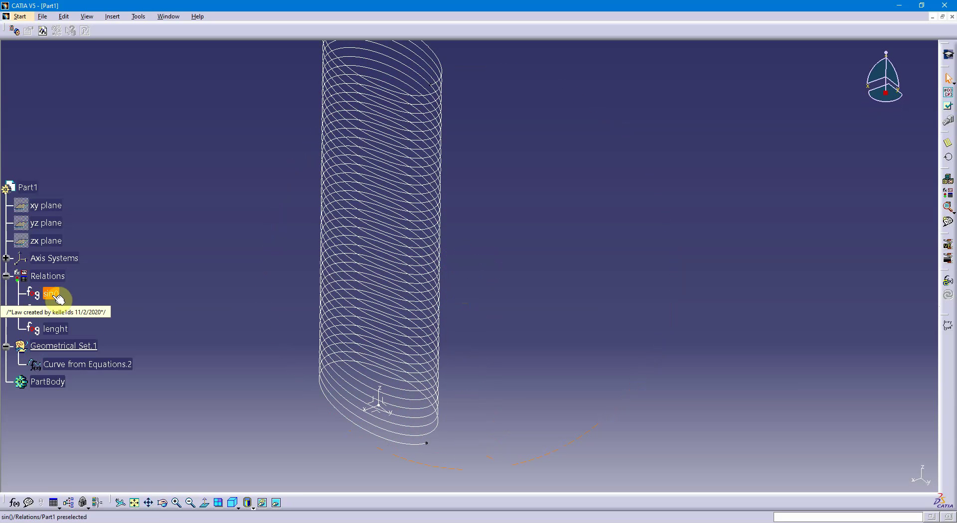
pyautogui.click(59, 312)
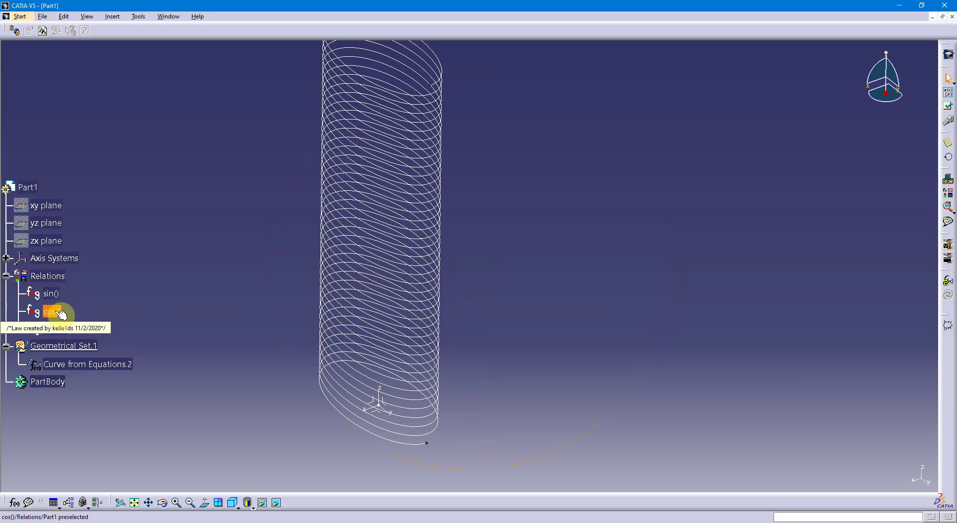
pyautogui.click(58, 329)
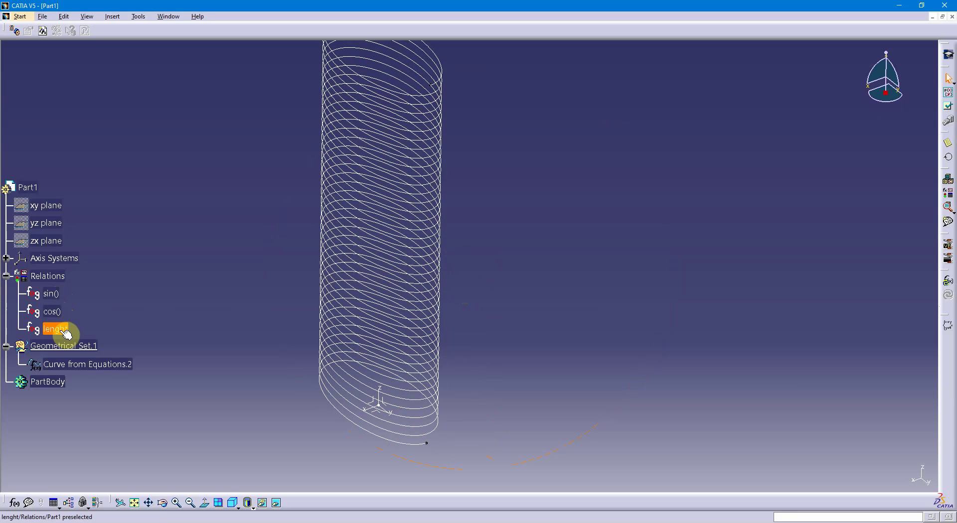
pyautogui.click(344, 322)
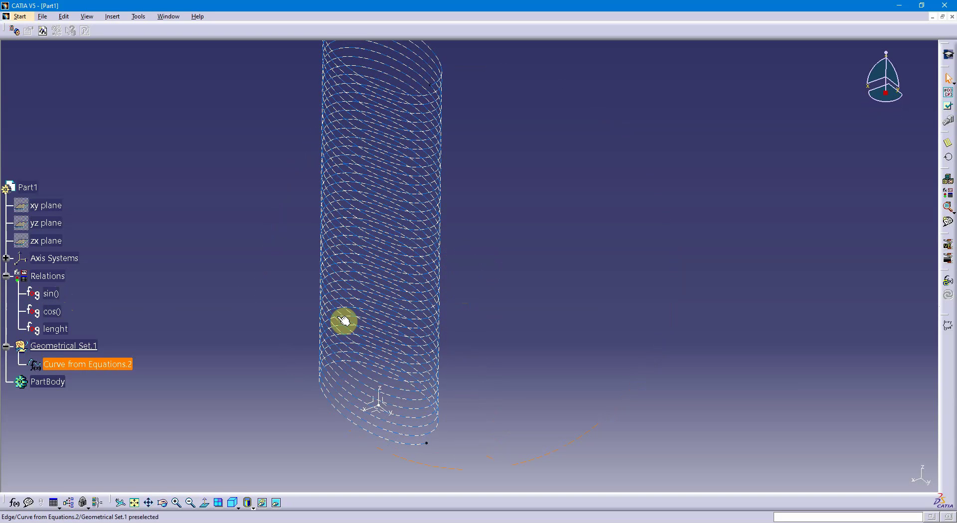
pyautogui.click(304, 329)
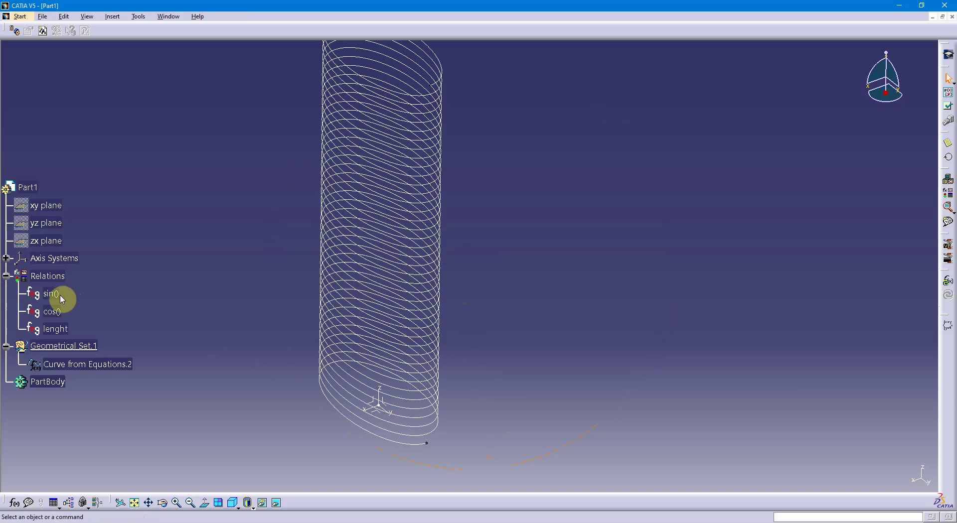
# Set the multiplier in the sin() law's xt equation to 20mm and save the law
pyautogui.doubleClick(53, 295)
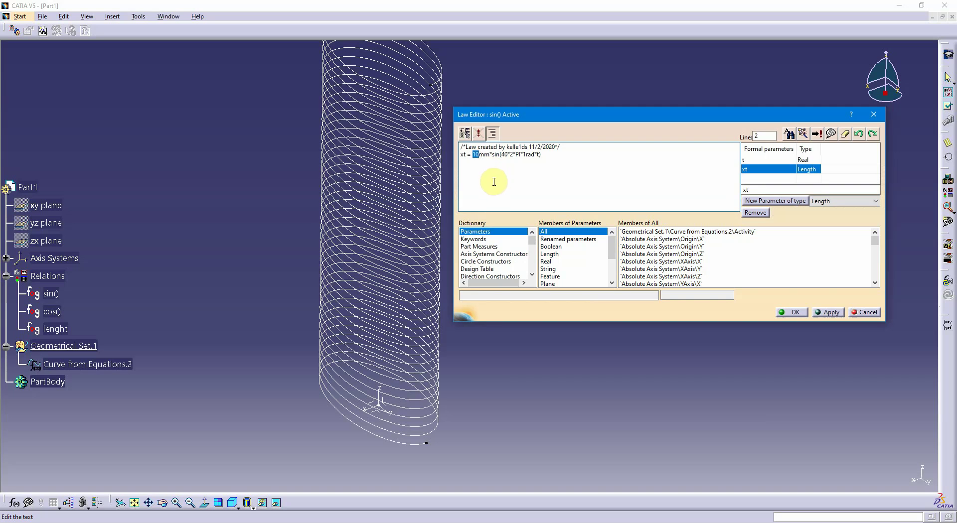
pyautogui.click(525, 181)
pyautogui.press('BackSpace')
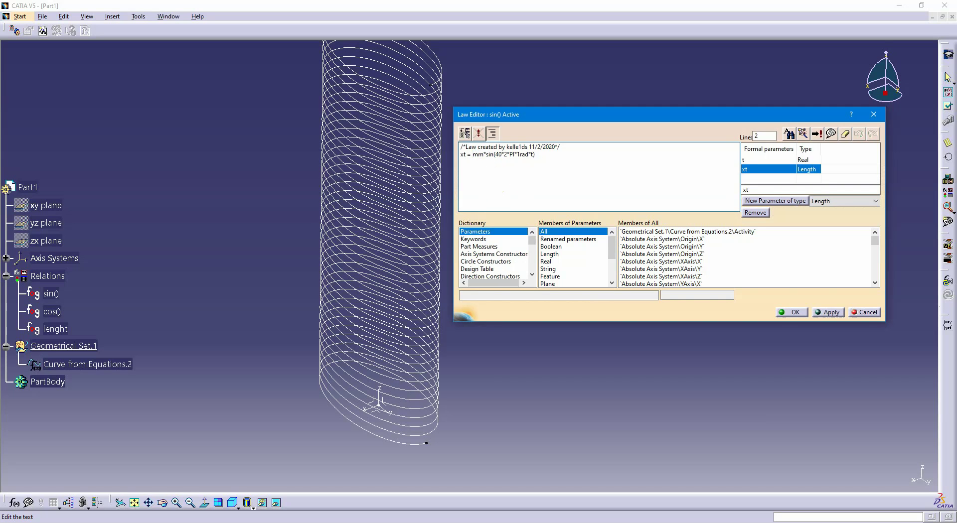
pyautogui.write('20')
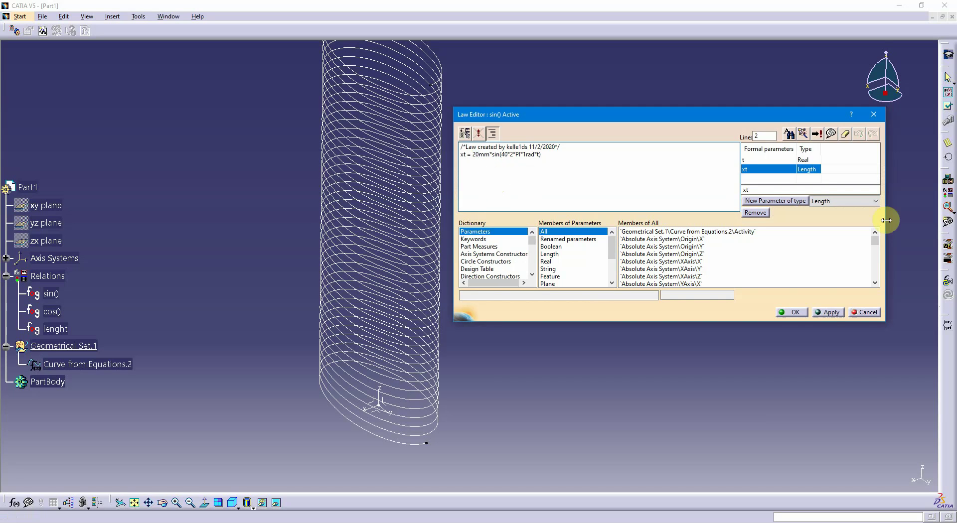
pyautogui.click(828, 312)
pyautogui.click(799, 313)
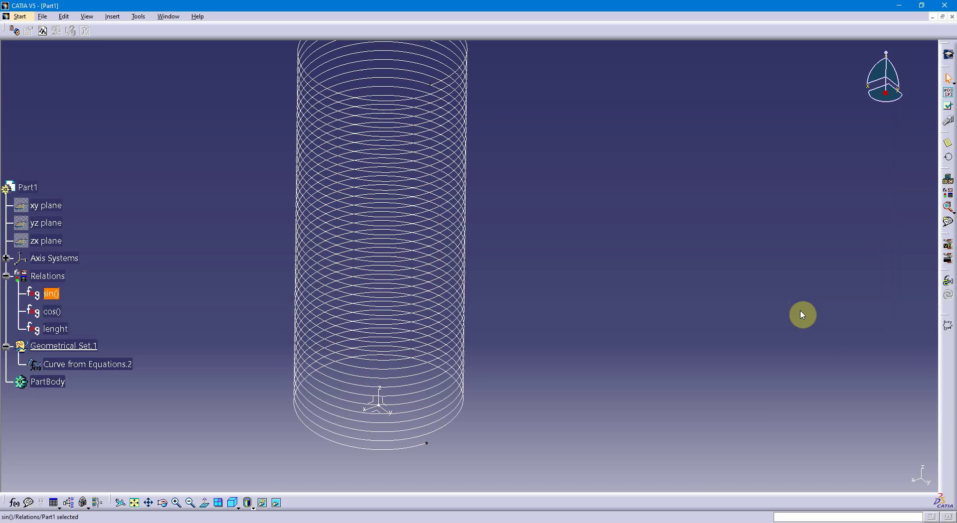
# Change the equation in the lenght law to zt= 10mm*t and save the law
pyautogui.moveTo(626, 314); pyautogui.dragTo(533, 393, button='middle')
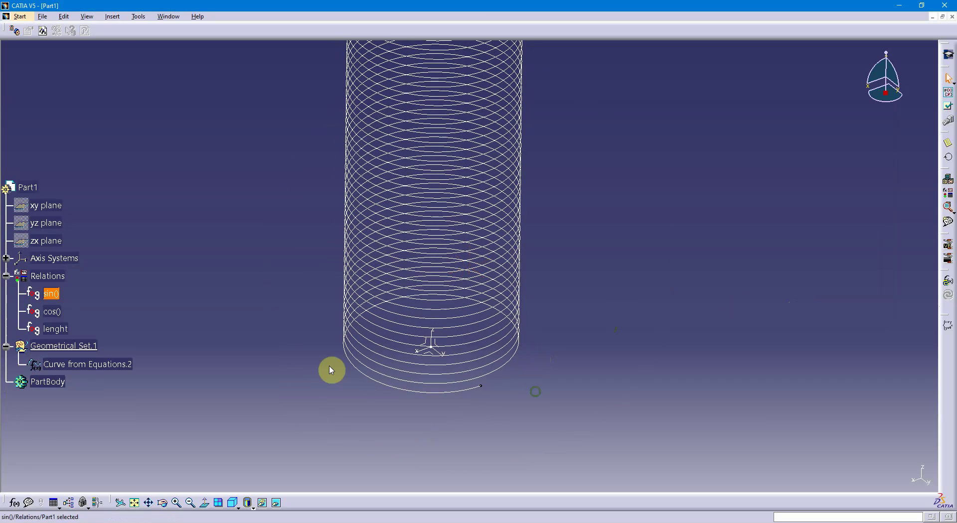
pyautogui.click(72, 332)
pyautogui.doubleClick(71, 332)
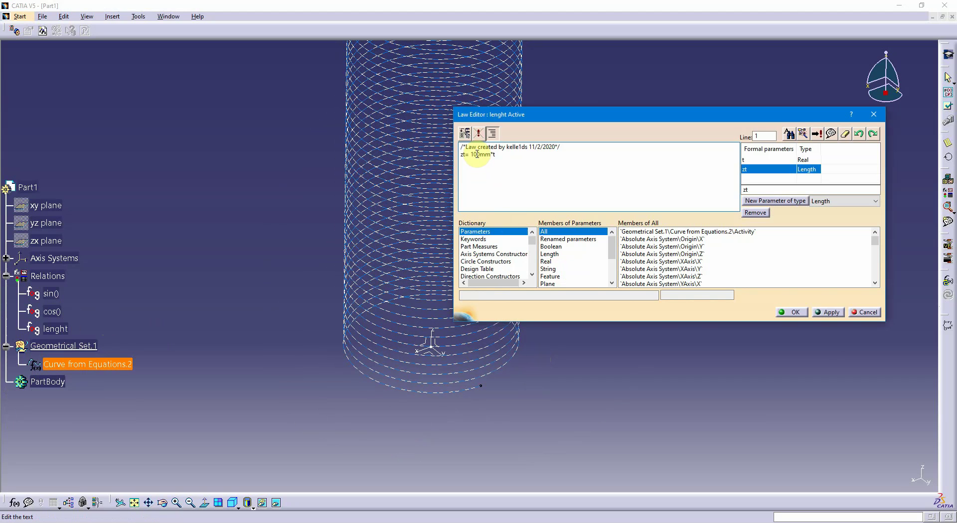
pyautogui.moveTo(477, 155); pyautogui.dragTo(483, 159)
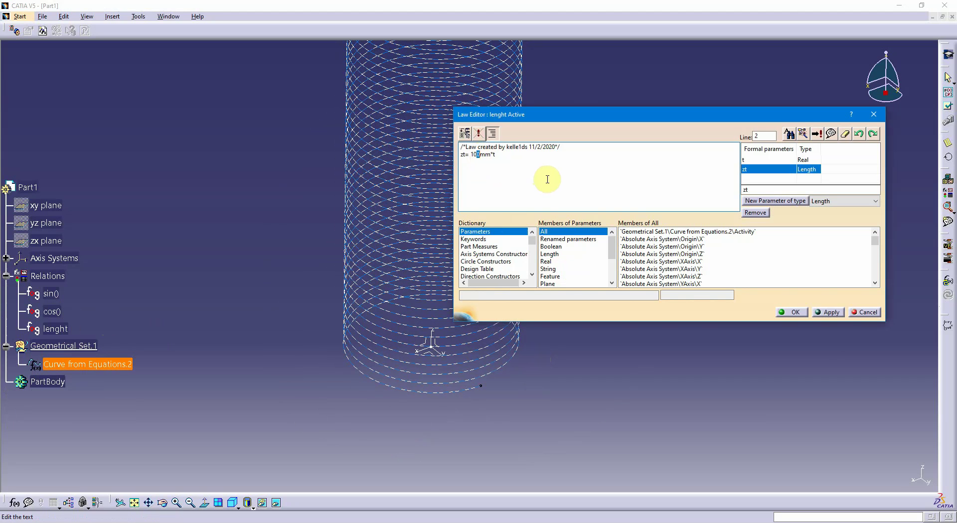
pyautogui.press('Delete')
pyautogui.click(828, 312)
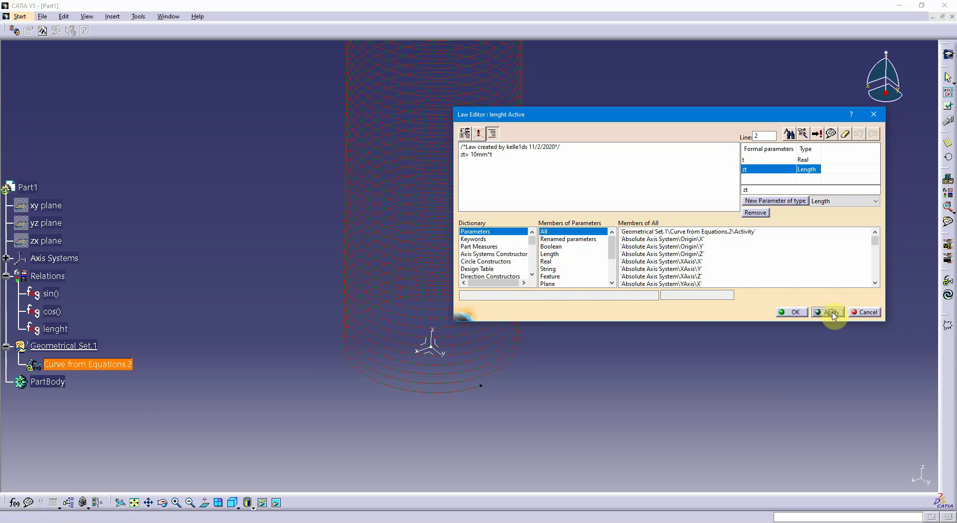
pyautogui.click(781, 310)
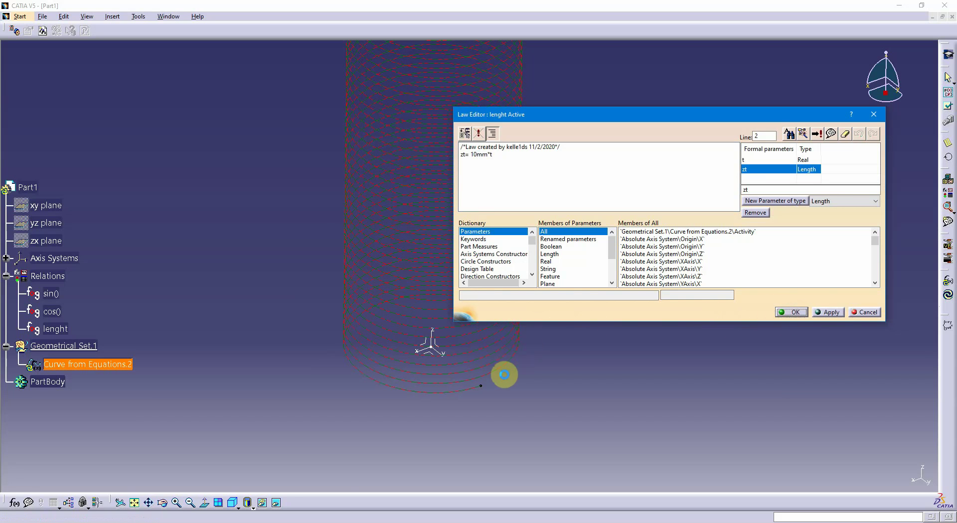
# Set the multiplier in the sin() law's xt equation to 1mm and save the law
pyautogui.moveTo(521, 374); pyautogui.dragTo(115, 344, button='middle')
pyautogui.doubleClick(55, 295)
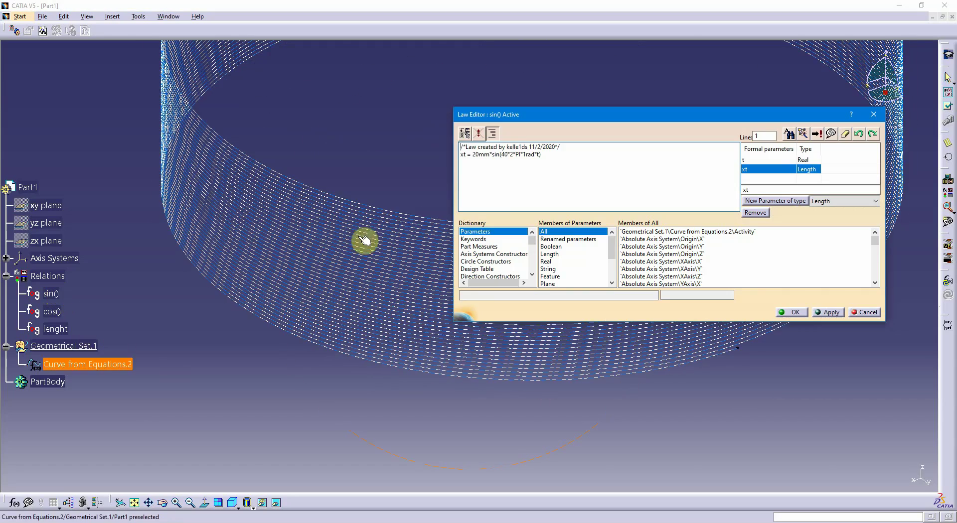
pyautogui.click(477, 155)
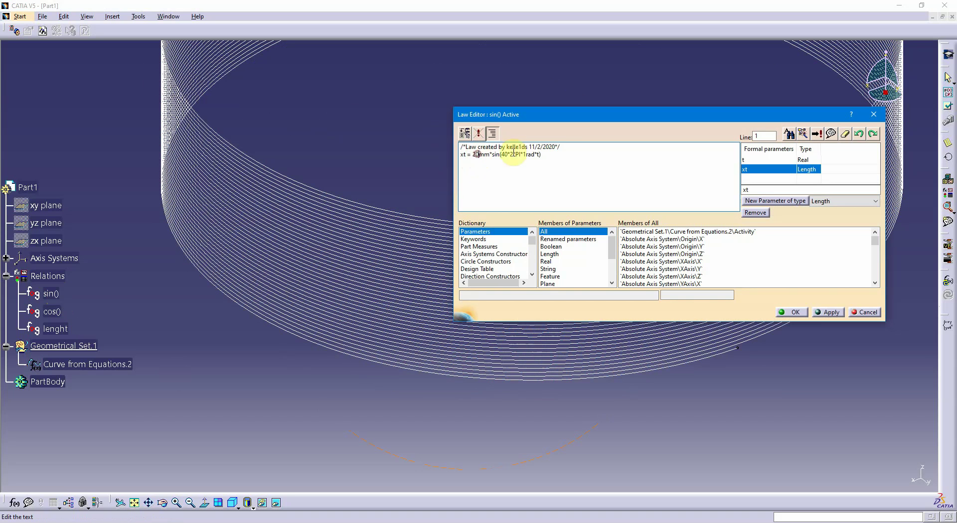
pyautogui.press('BackSpace')
pyautogui.press('BackSpace')
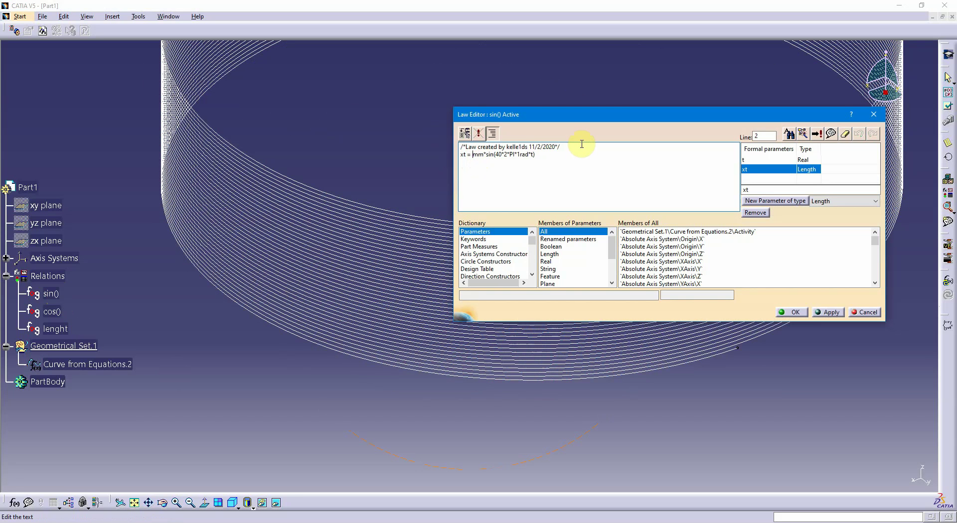
pyautogui.write('1')
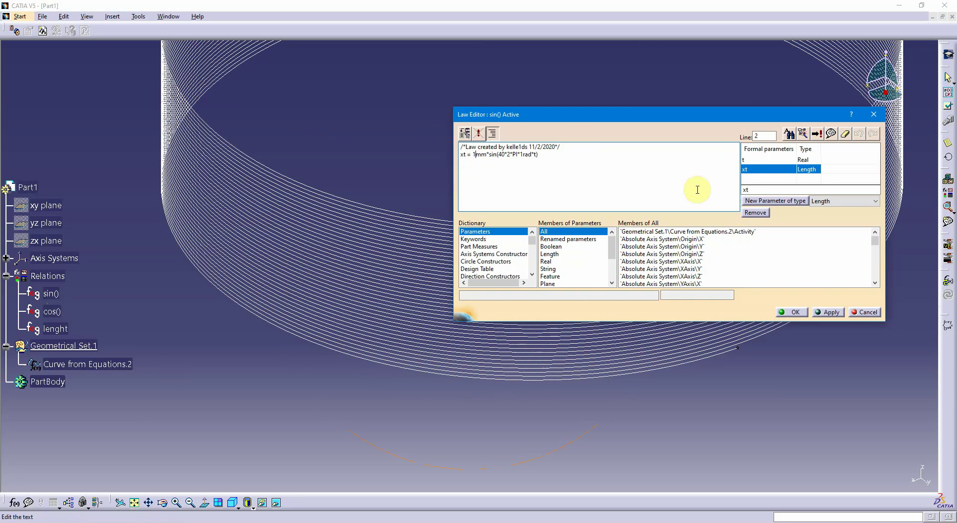
pyautogui.click(833, 313)
pyautogui.click(798, 311)
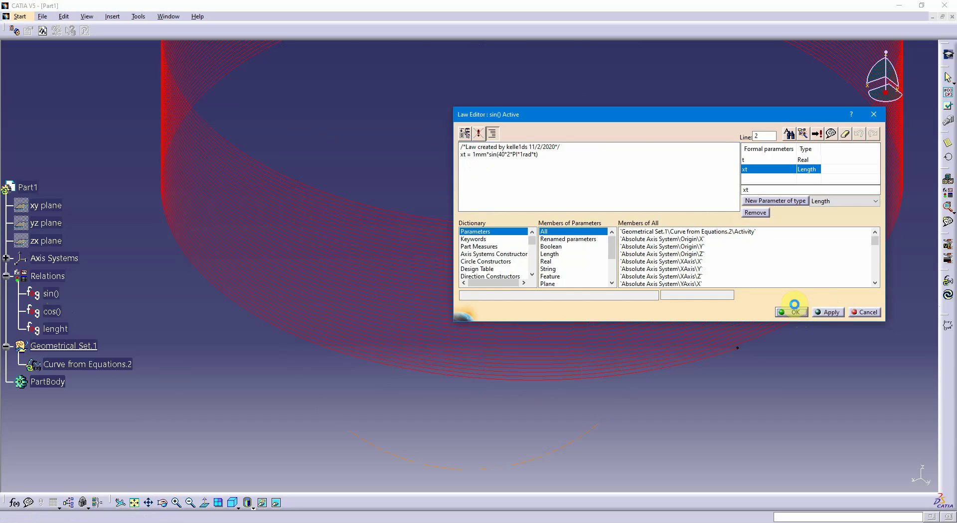
pyautogui.click(795, 305)
# Set the multiplier in the cos() law's yt equation to 1mm and apply the change
pyautogui.moveTo(793, 303); pyautogui.dragTo(424, 353, button='middle')
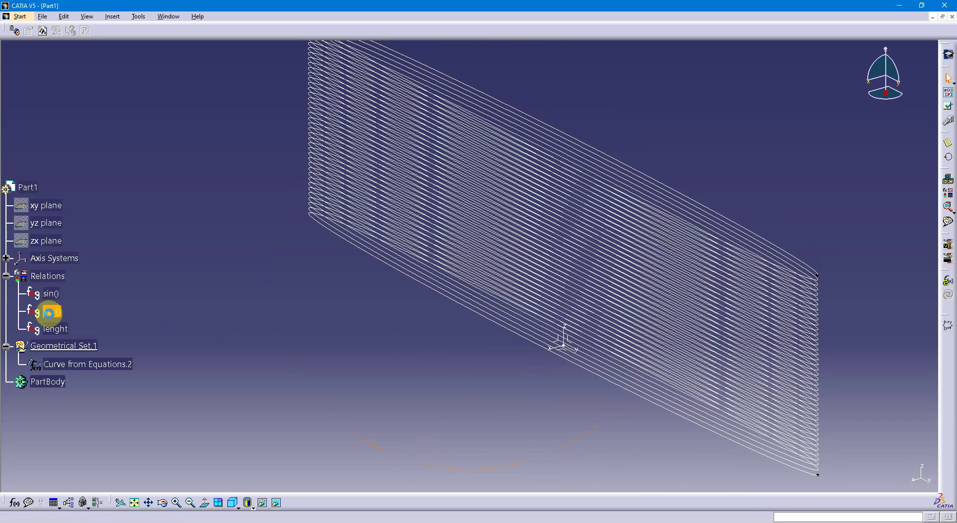
pyautogui.doubleClick(51, 312)
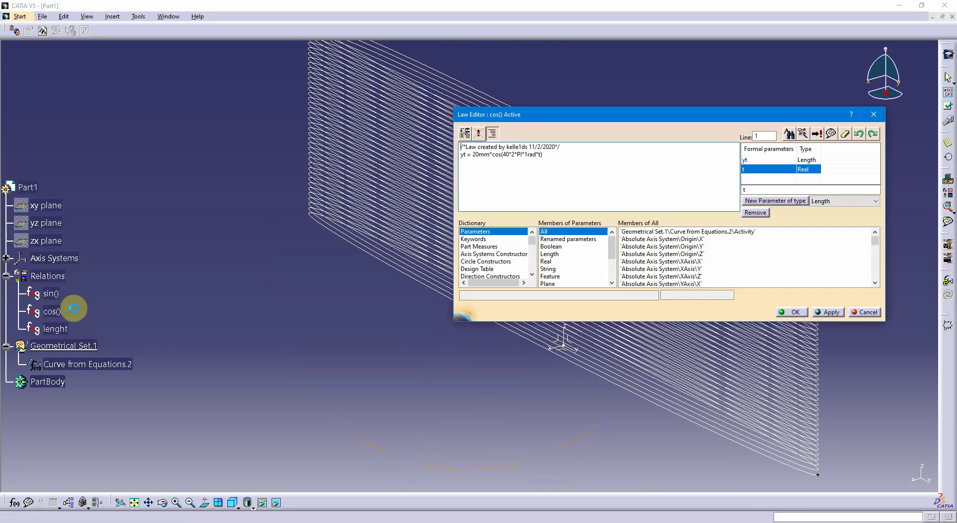
pyautogui.doubleClick(478, 155)
pyautogui.write('1')
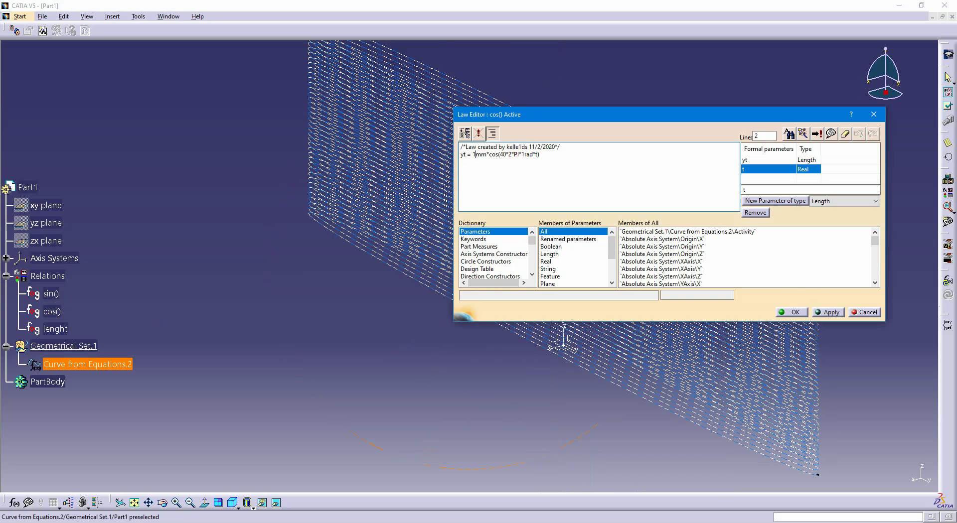
pyautogui.press('Return')
pyautogui.press('BackSpace')
pyautogui.click(828, 312)
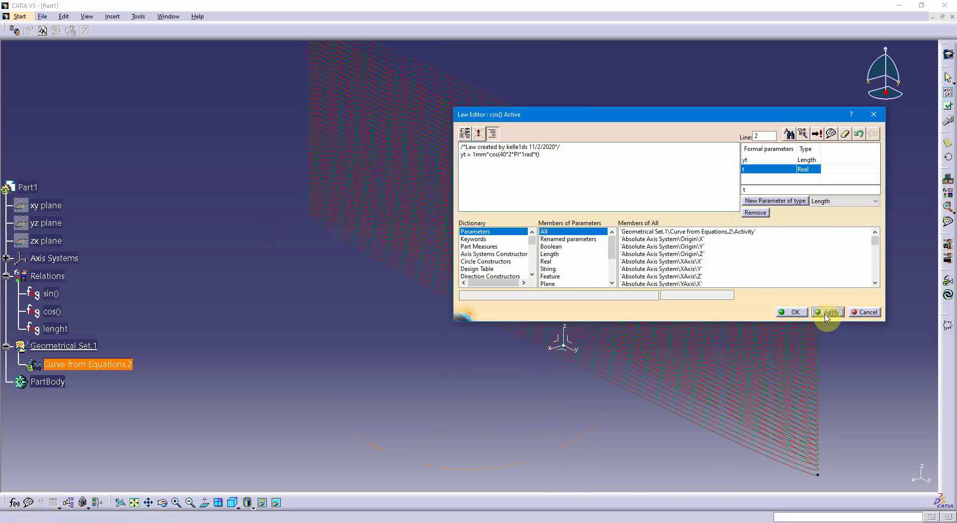
# Save the edited cos() law and view the updated helical curve
pyautogui.click(792, 312)
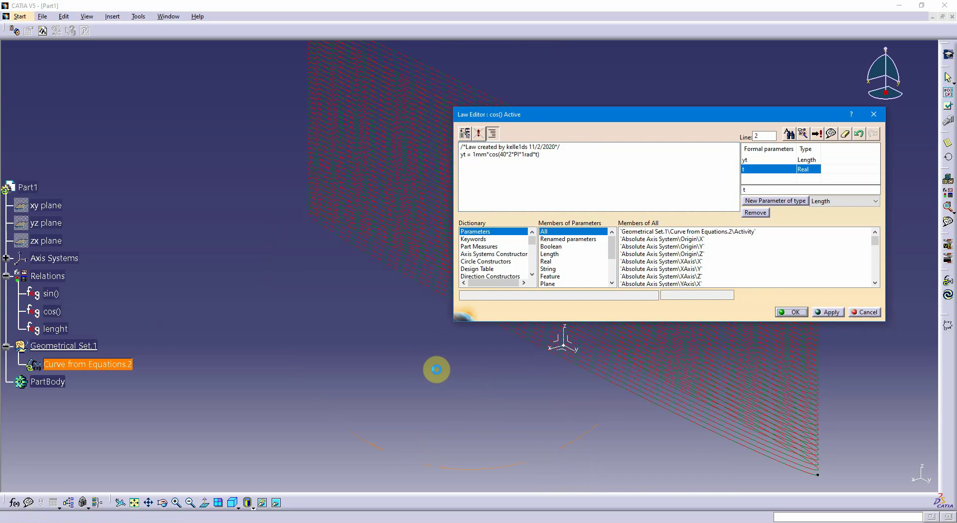
pyautogui.moveTo(502, 308); pyautogui.dragTo(411, 327, button='middle')
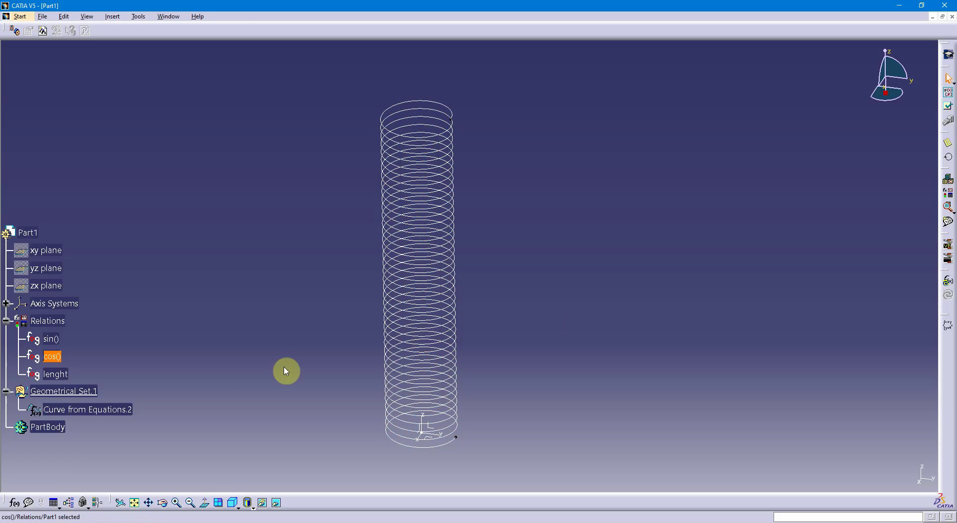
pyautogui.moveTo(255, 352); pyautogui.dragTo(210, 349, button='middle')
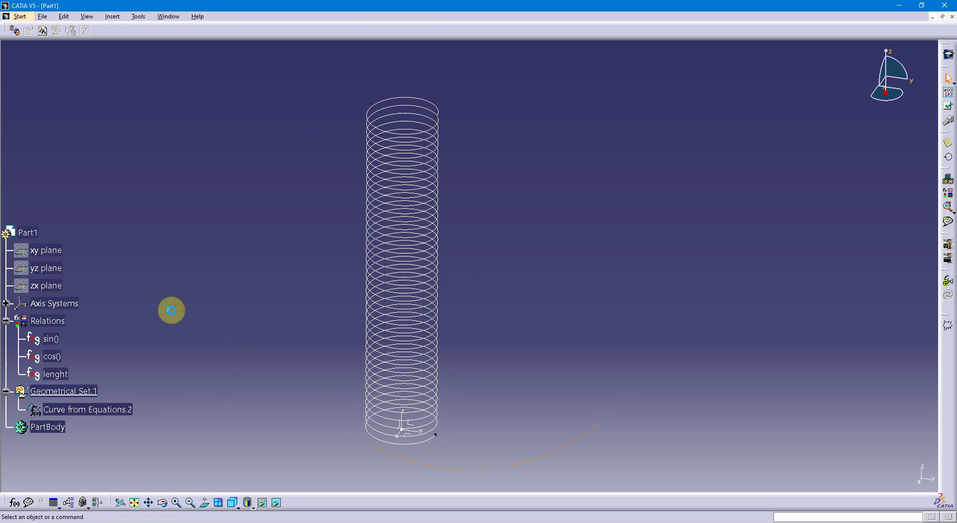
# Change the equation in the sin() law to xt = 1mm*(1-t)*sin(40*2*PI*1rad*t) and save the law
pyautogui.doubleClick(52, 339)
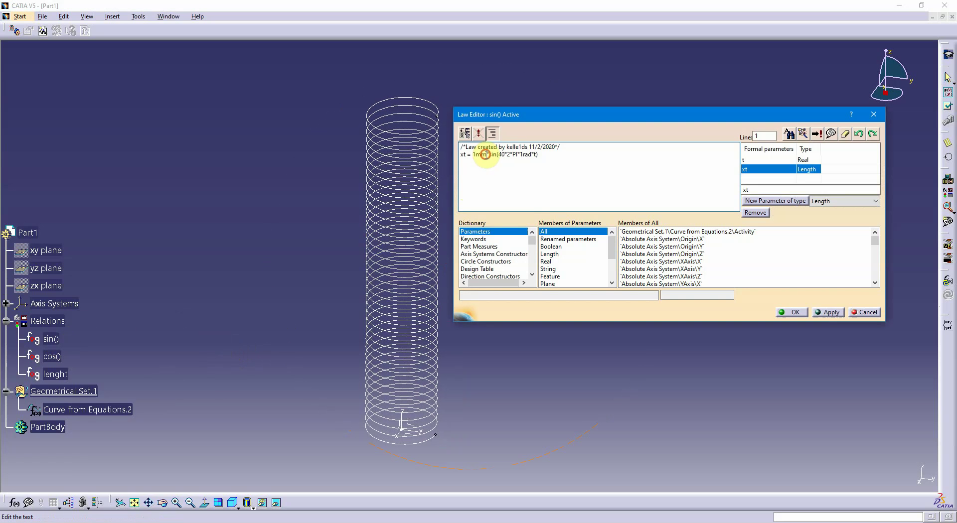
pyautogui.moveTo(485, 155); pyautogui.dragTo(472, 157)
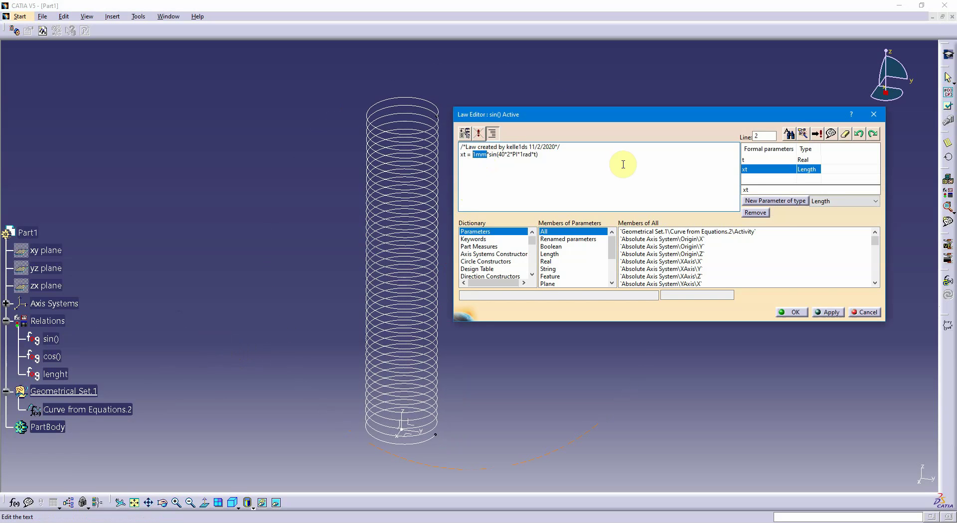
pyautogui.write('(')
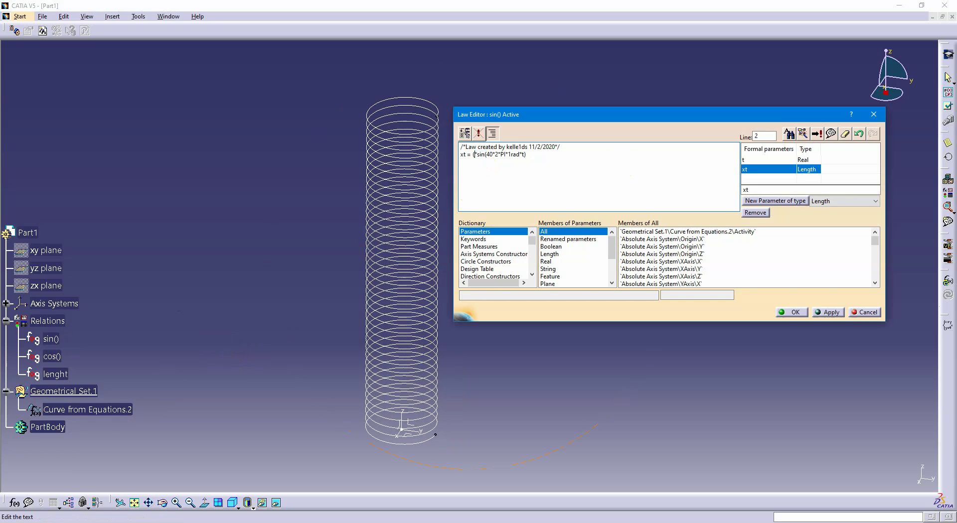
pyautogui.write('1-t')
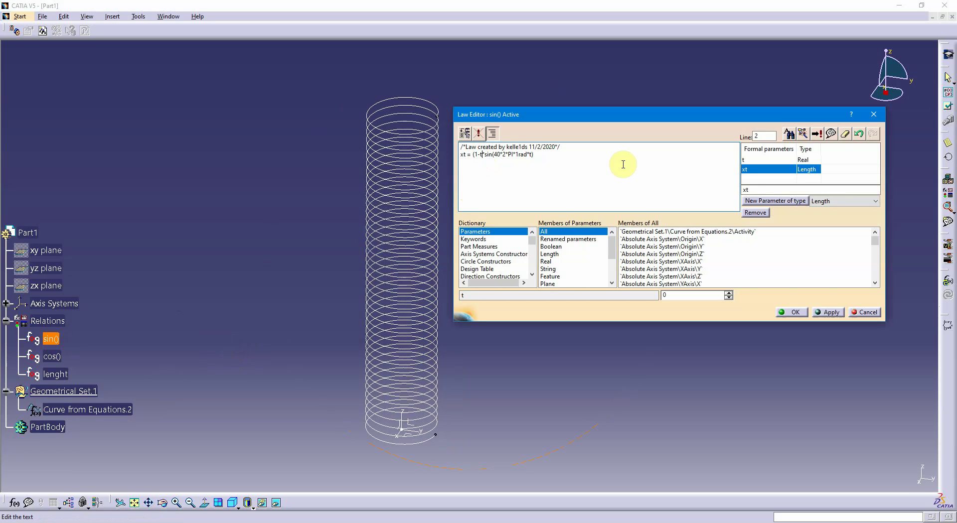
pyautogui.write(')')
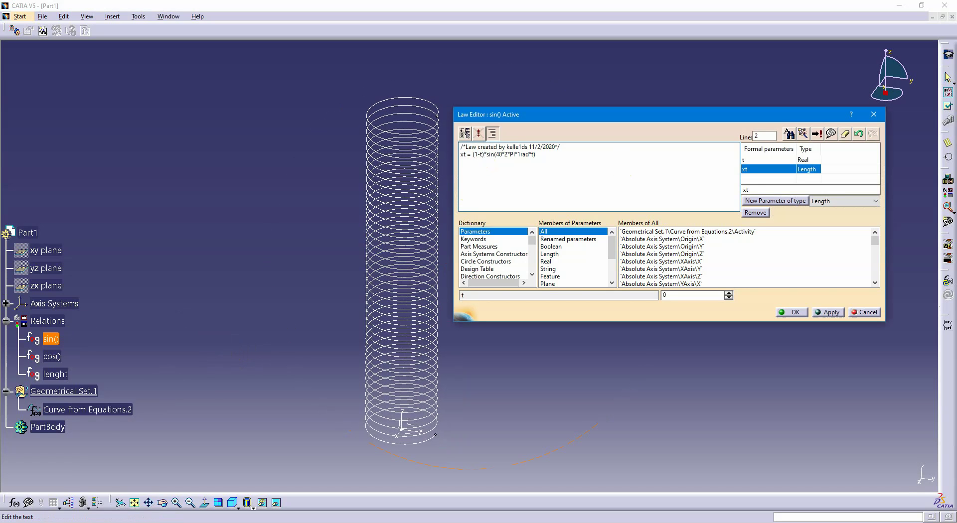
pyautogui.click(472, 155)
pyautogui.write('1mm*')
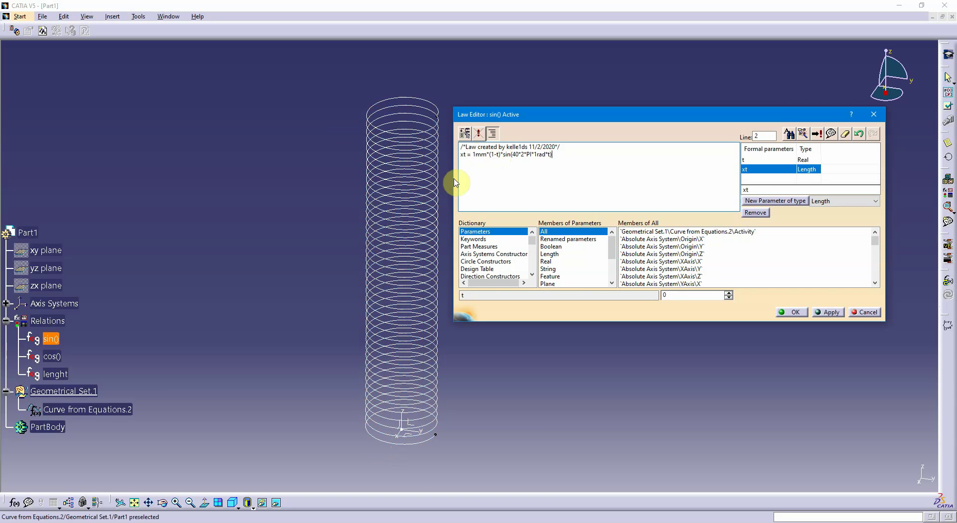
pyautogui.click(828, 314)
pyautogui.click(794, 312)
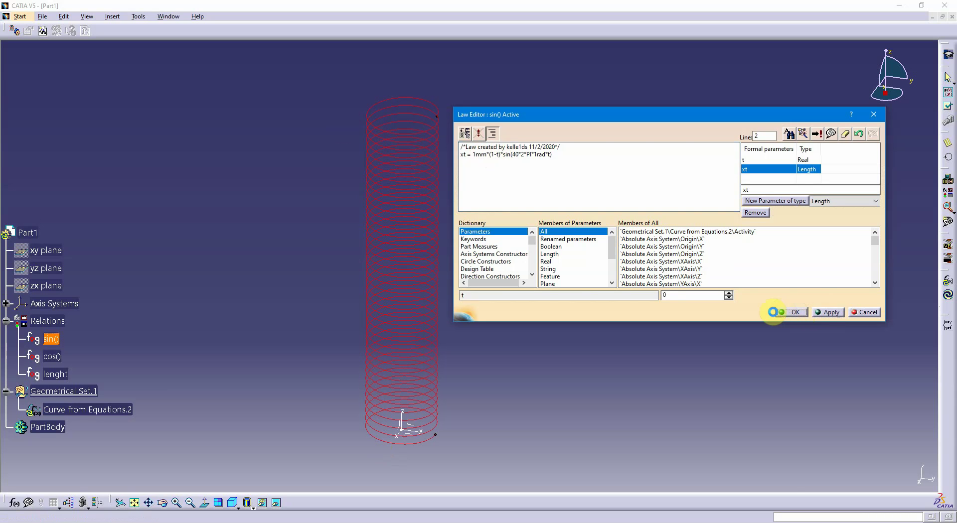
pyautogui.click(794, 312)
pyautogui.moveTo(613, 310); pyautogui.dragTo(367, 316, button='middle')
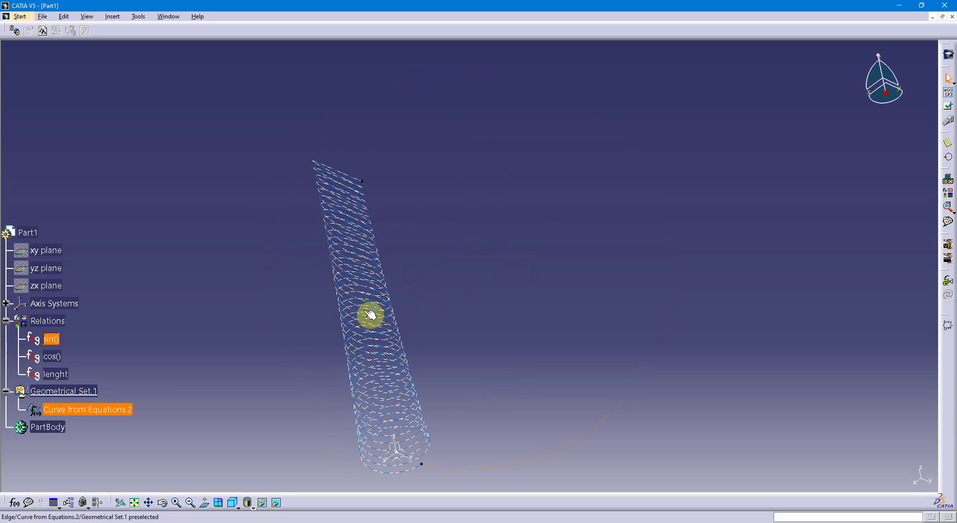
# Change the equation in the cos() law to yt = 1mm*(1-t)*cos(40*2*PI*1rad*t) and save the law
pyautogui.doubleClick(52, 356)
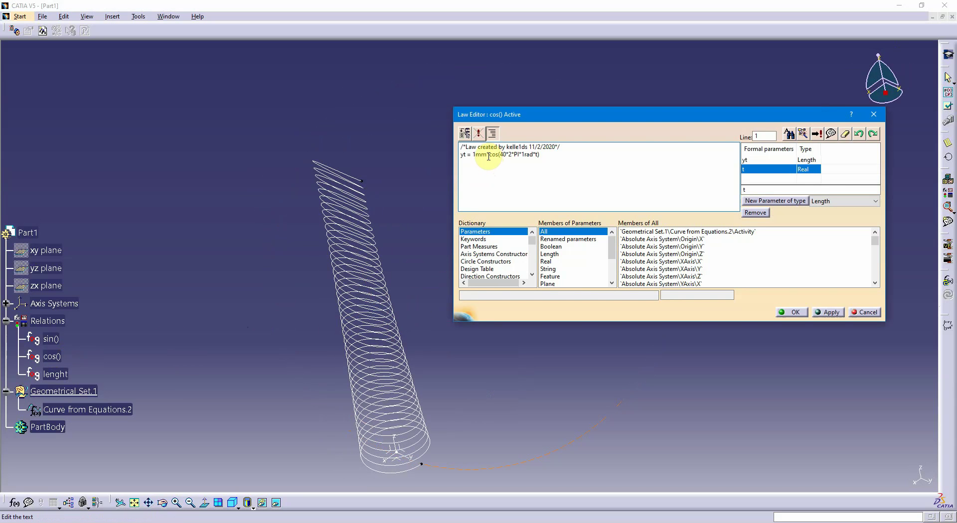
pyautogui.click(487, 156)
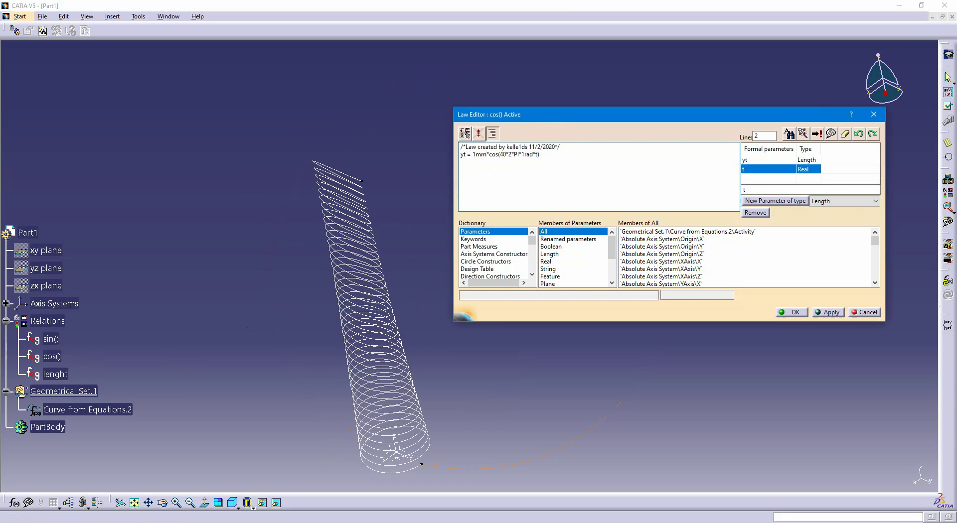
pyautogui.write('(1-t')
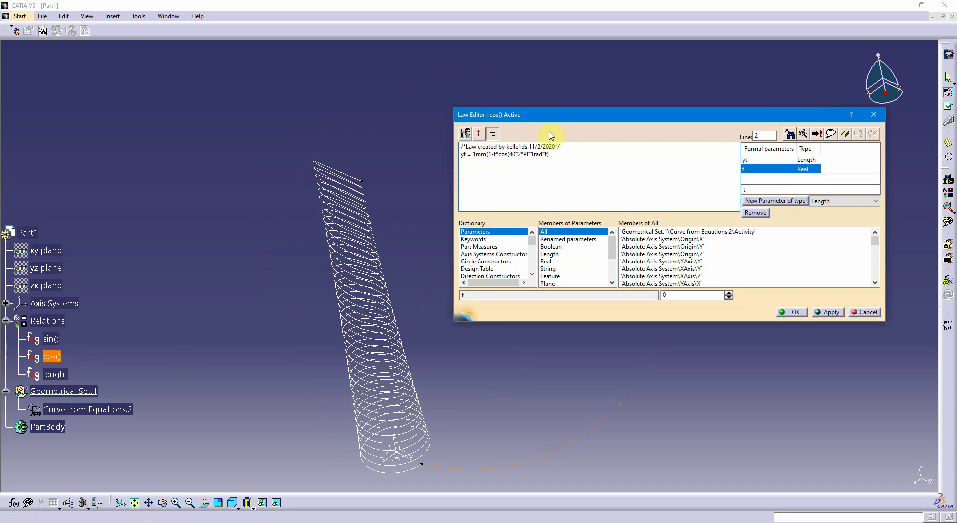
pyautogui.write(')')
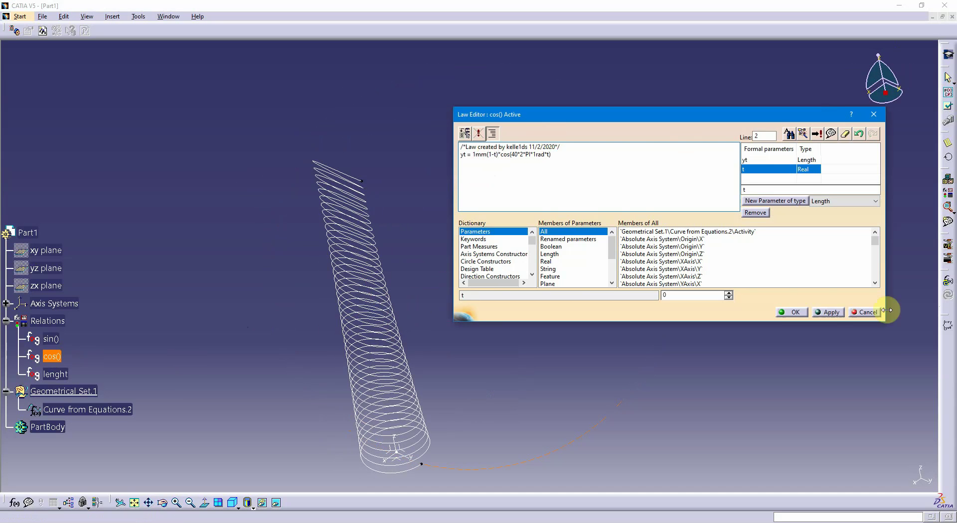
pyautogui.click(832, 313)
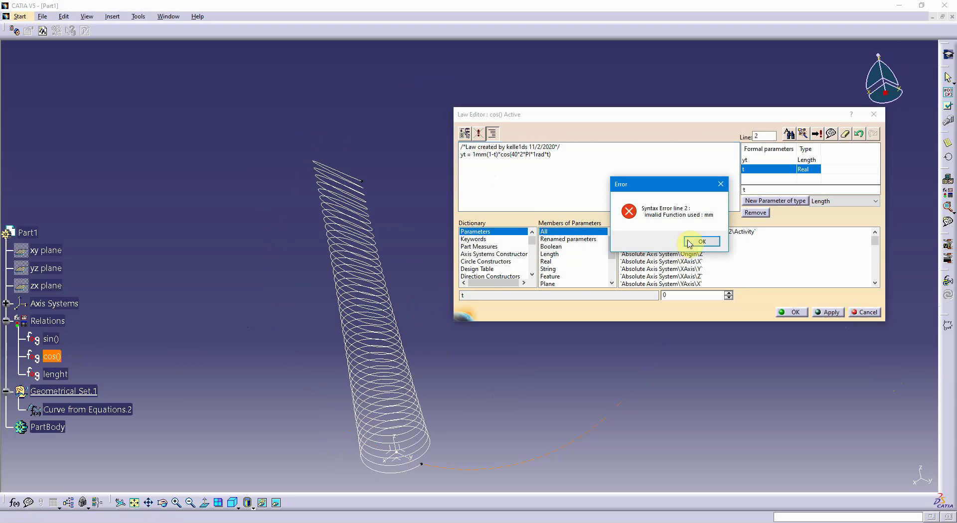
pyautogui.click(699, 243)
pyautogui.click(508, 150)
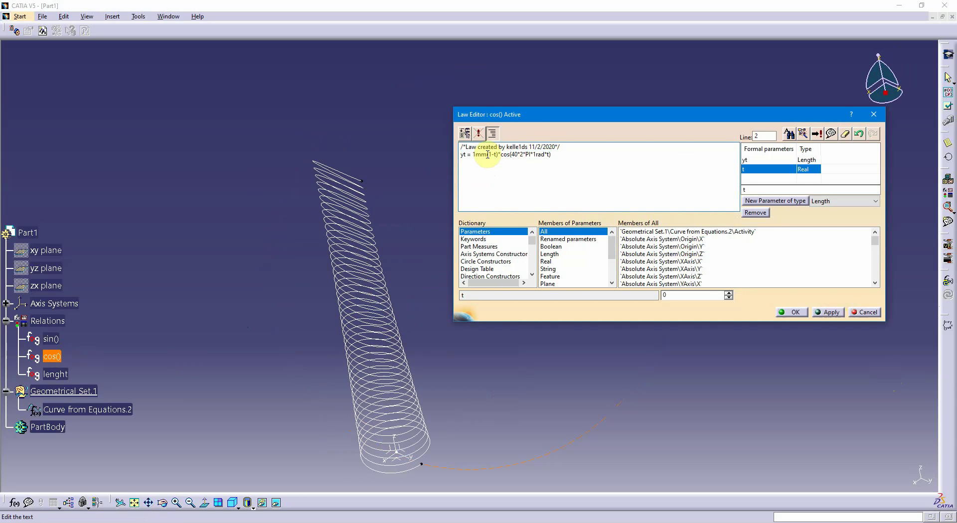
pyautogui.write('*')
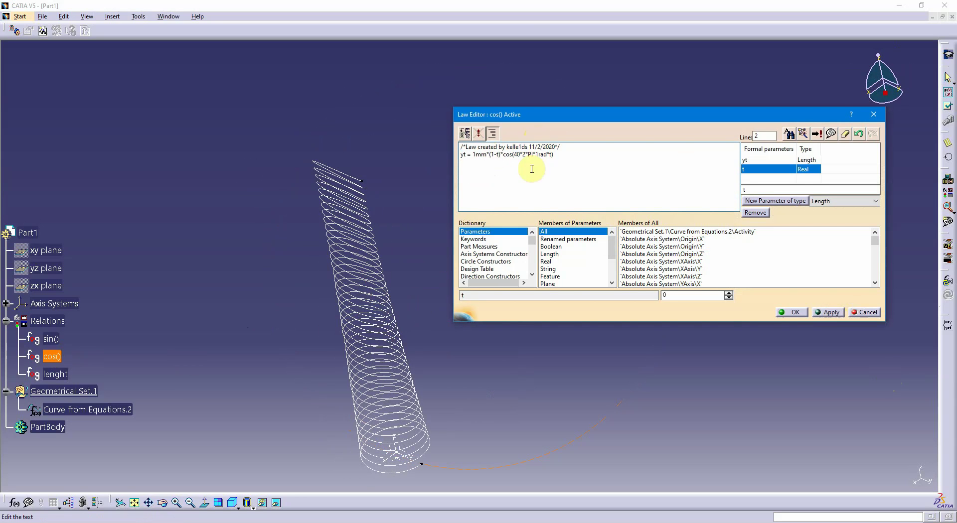
pyautogui.click(828, 313)
pyautogui.click(798, 313)
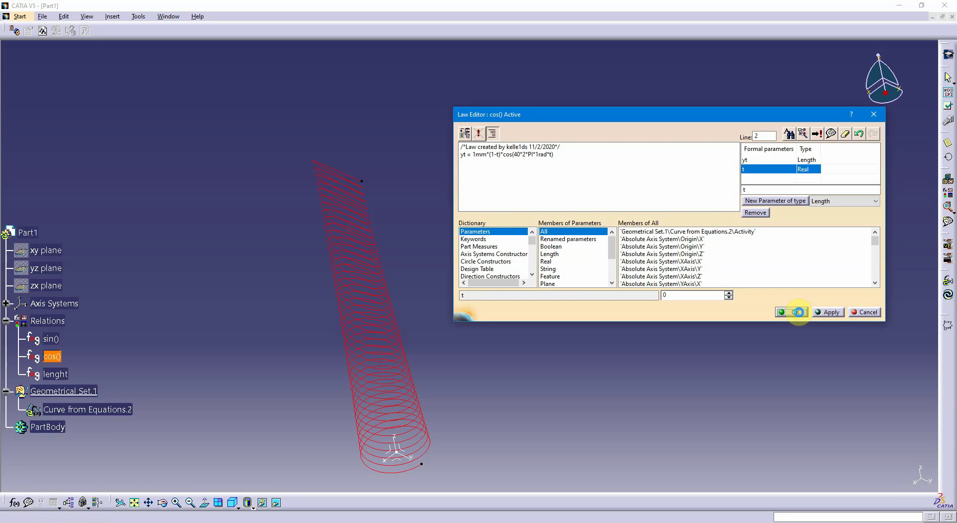
pyautogui.moveTo(509, 325); pyautogui.dragTo(467, 212, button='middle')
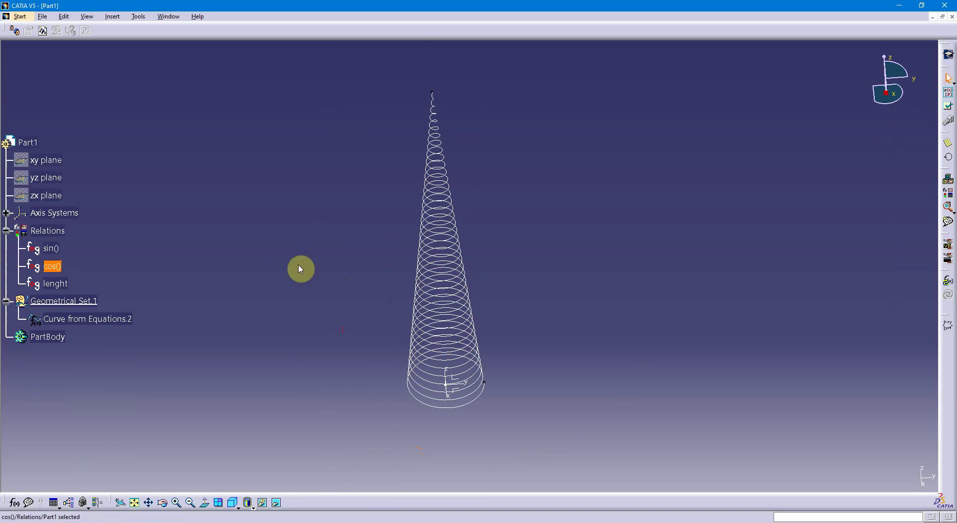
# Add a leading 1mm+ term to the sin() law's xt equation, before 1mm*(1-t), and save the law
pyautogui.click(222, 249)
pyautogui.doubleClick(52, 249)
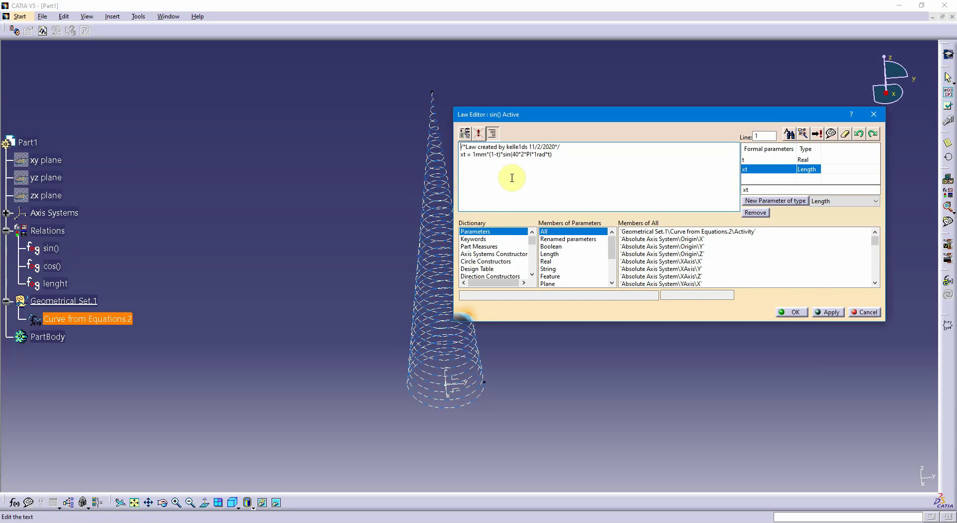
pyautogui.click(510, 177)
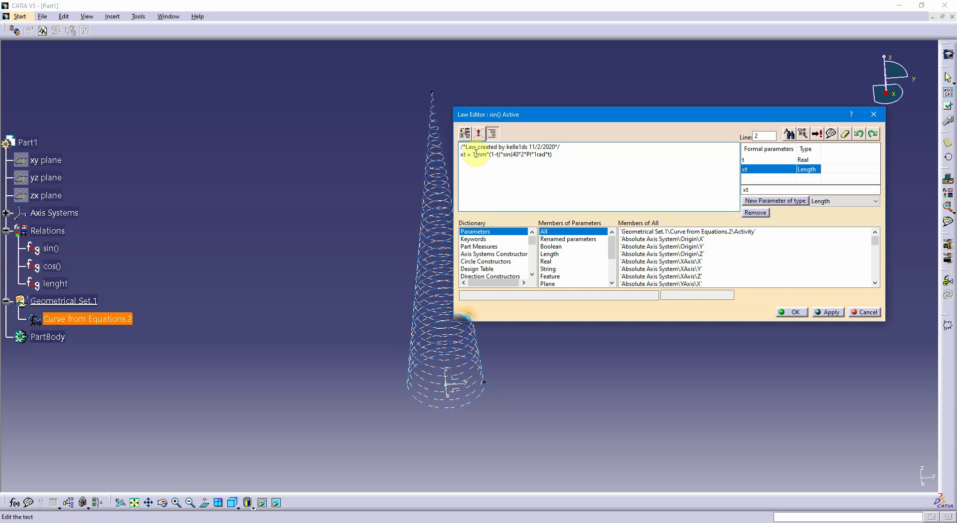
pyautogui.click(473, 155)
pyautogui.click(473, 155)
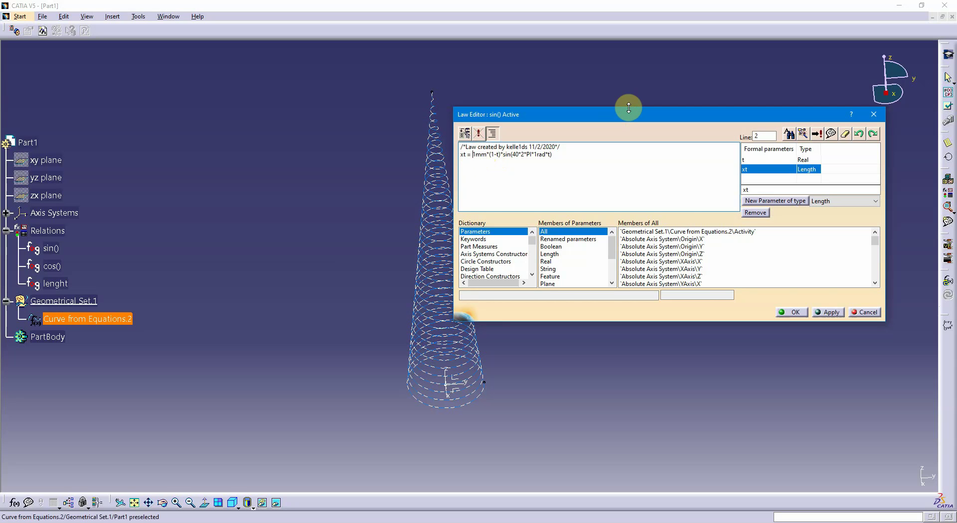
pyautogui.write('1mm')
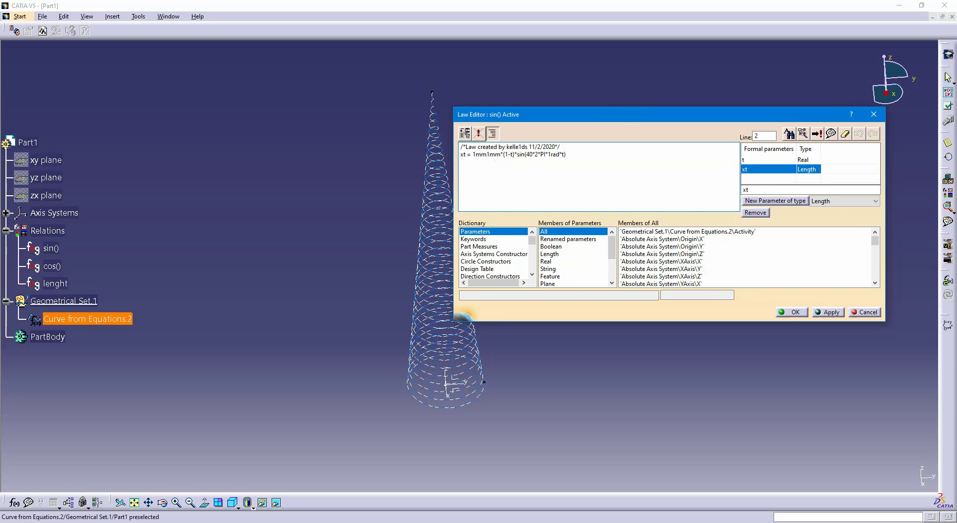
pyautogui.write('+')
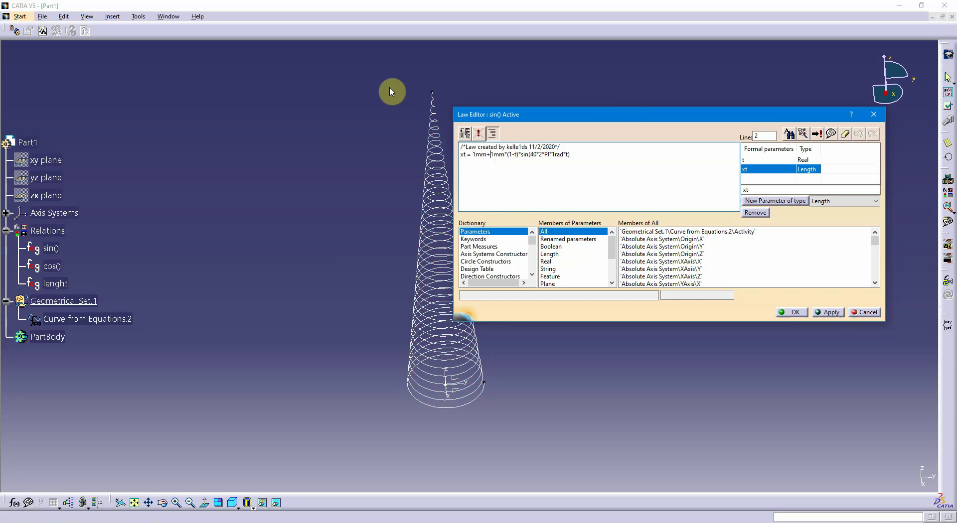
pyautogui.click(830, 312)
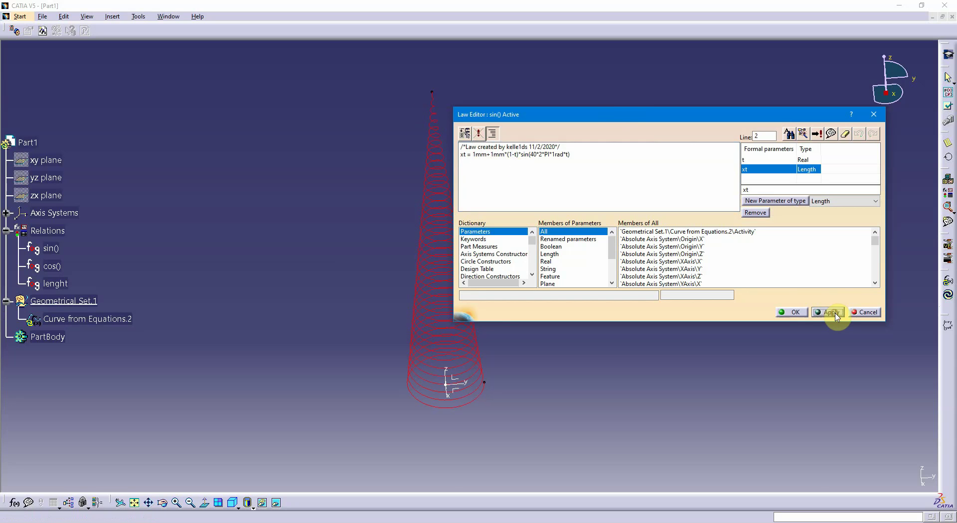
pyautogui.click(786, 313)
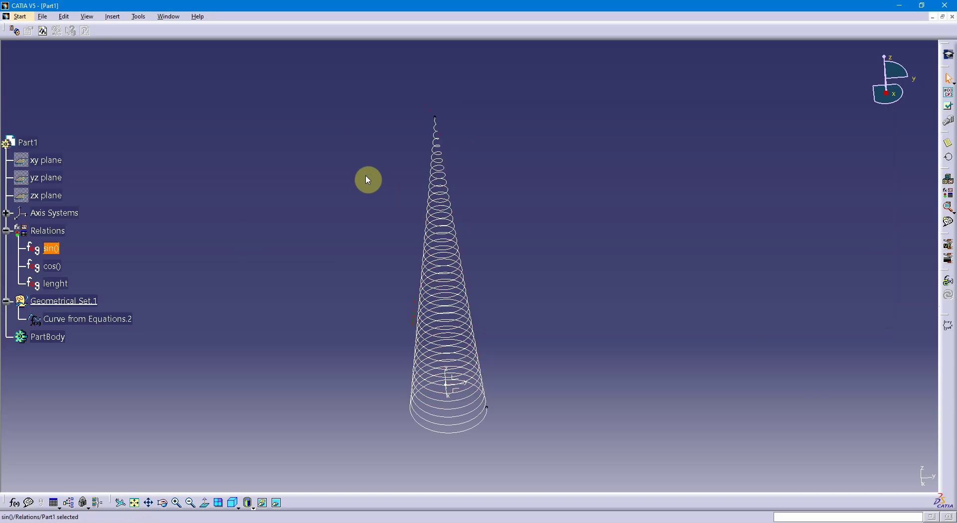
# Add a leading 1mm+ term to the cos() law's yt equation, before 1mm*(1-t), and save the law
pyautogui.moveTo(366, 272); pyautogui.dragTo(501, 398, button='middle')
pyautogui.doubleClick(52, 266)
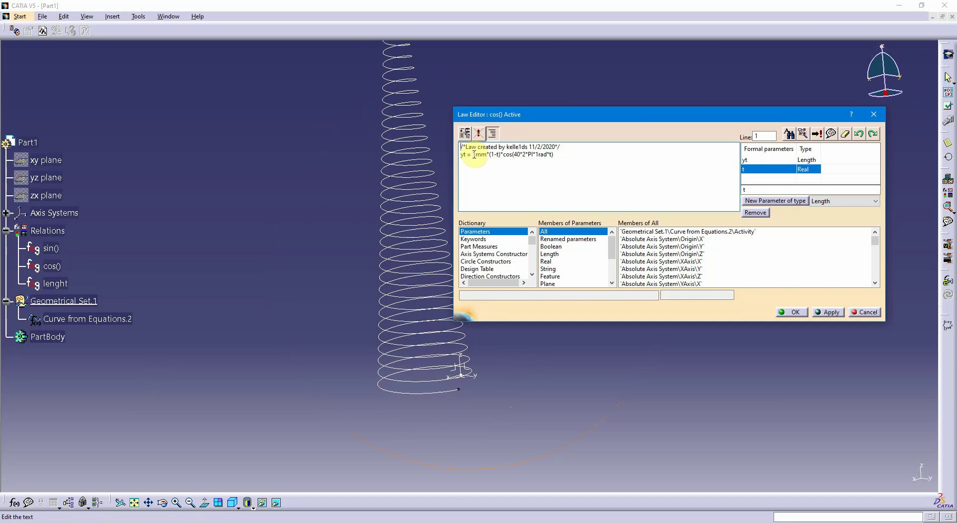
pyautogui.click(471, 155)
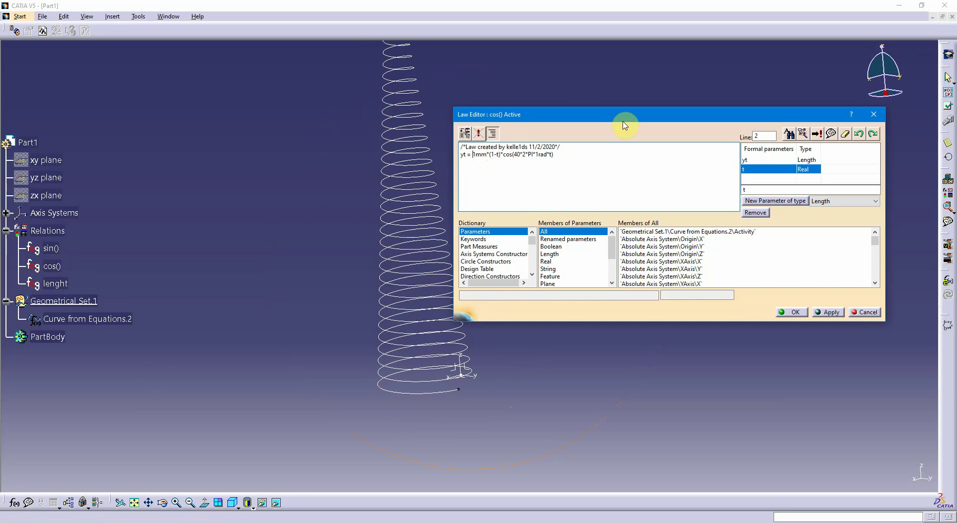
pyautogui.write('1mm+')
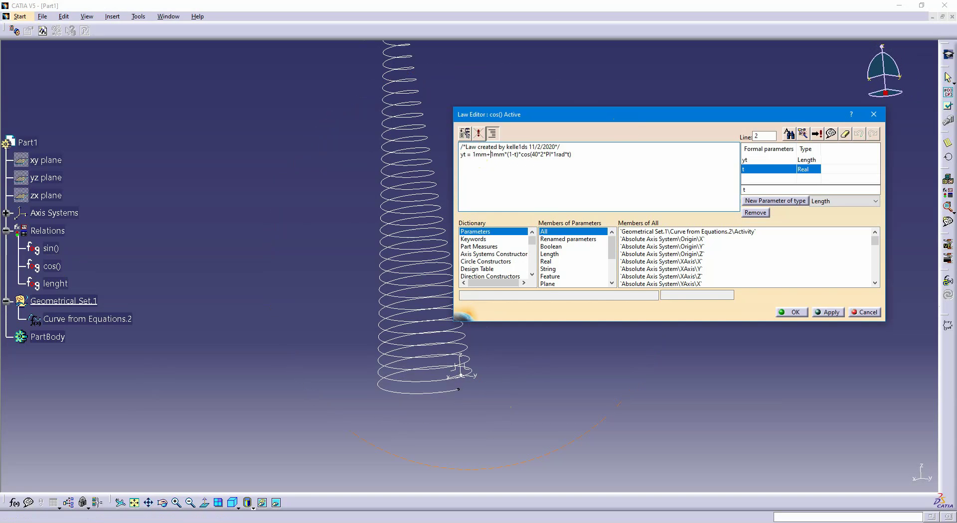
pyautogui.click(839, 312)
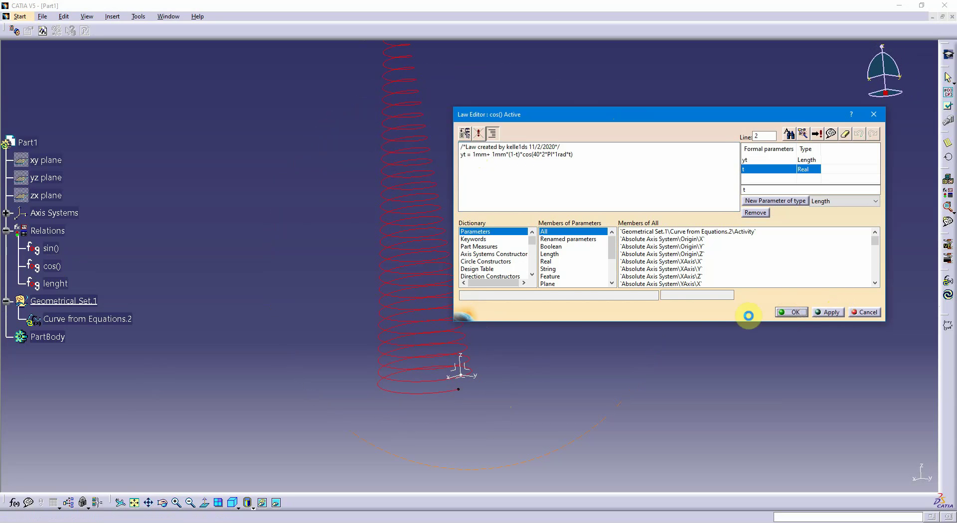
pyautogui.press('Return')
pyautogui.moveTo(715, 312); pyautogui.dragTo(298, 292, button='middle')
pyautogui.click(238, 264)
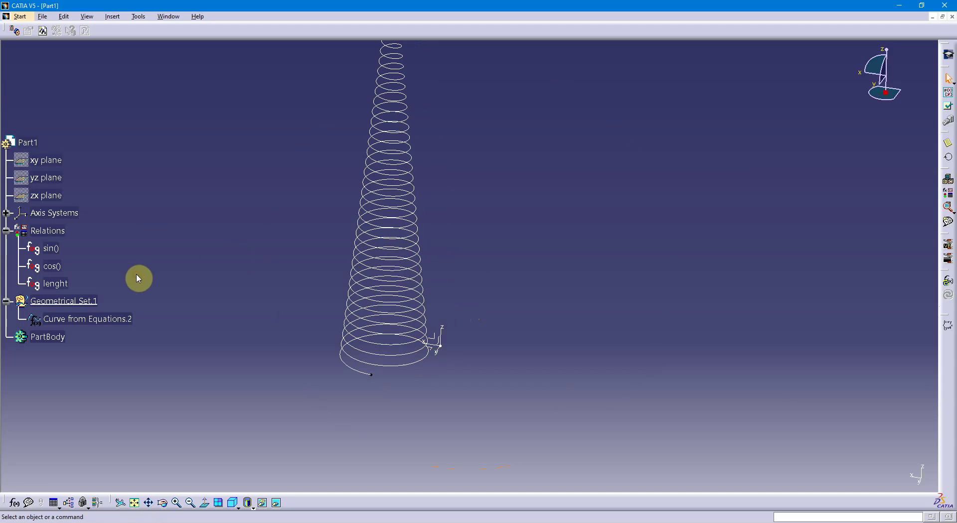
# Change the sin() law's equation to xt = (.5 - .25*t)*1mm*sin(40*2*PI*1rad*t) and apply it
pyautogui.moveTo(332, 282); pyautogui.dragTo(310, 298, button='middle')
pyautogui.doubleClick(58, 250)
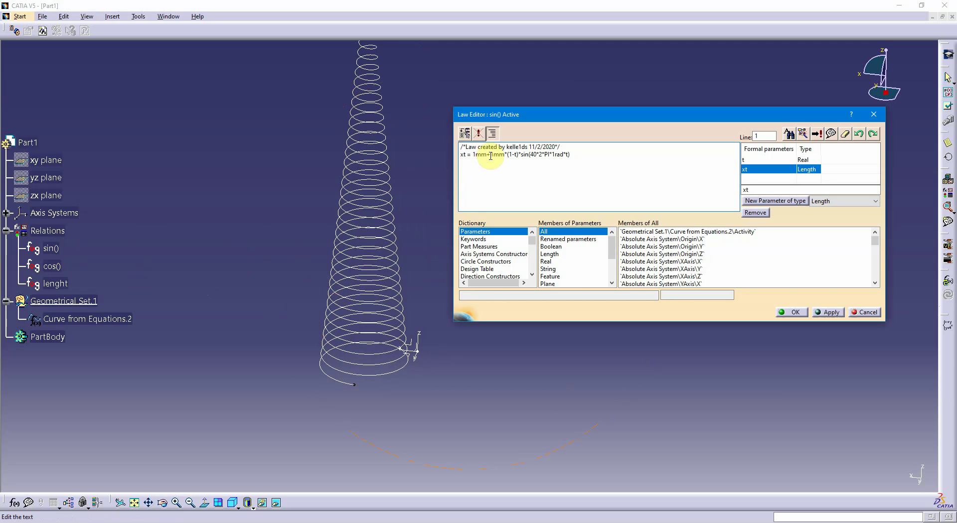
pyautogui.doubleClick(490, 155)
pyautogui.click(477, 154)
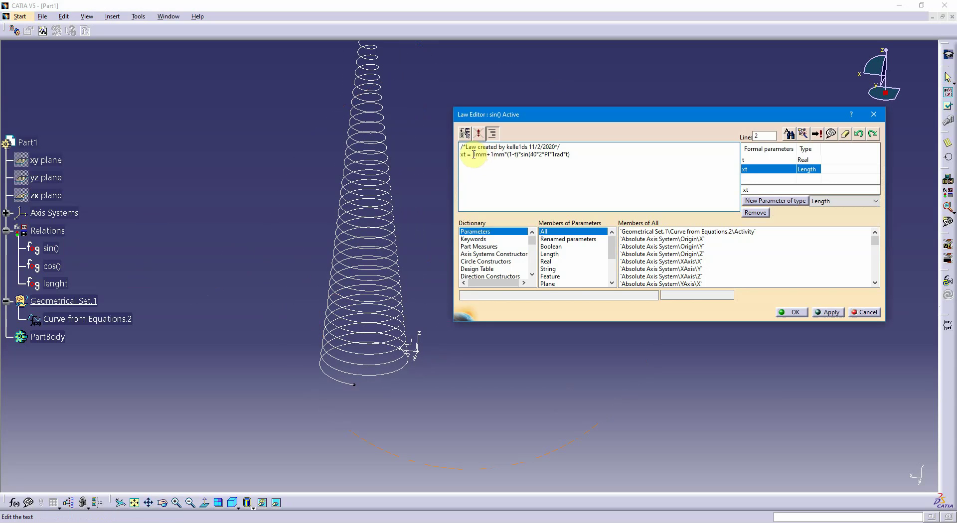
pyautogui.moveTo(474, 154); pyautogui.dragTo(519, 157)
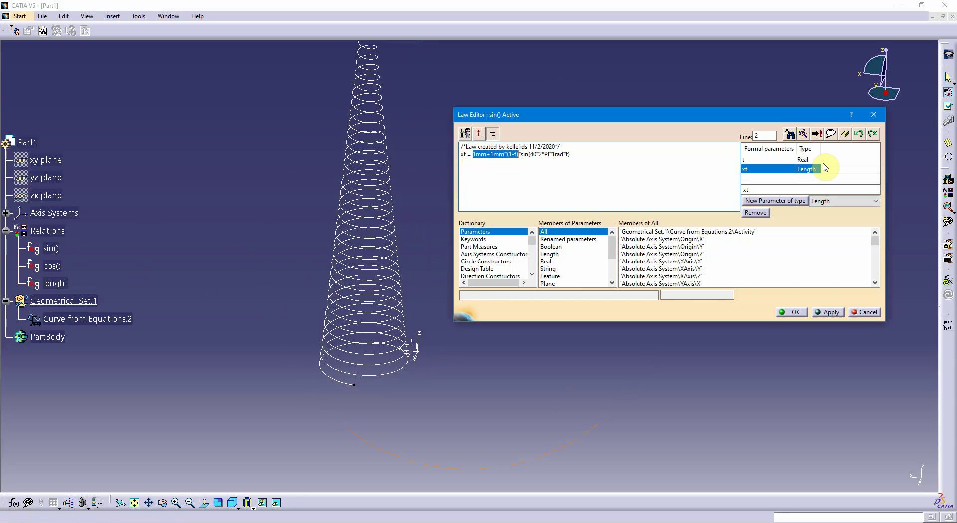
pyautogui.press('Delete')
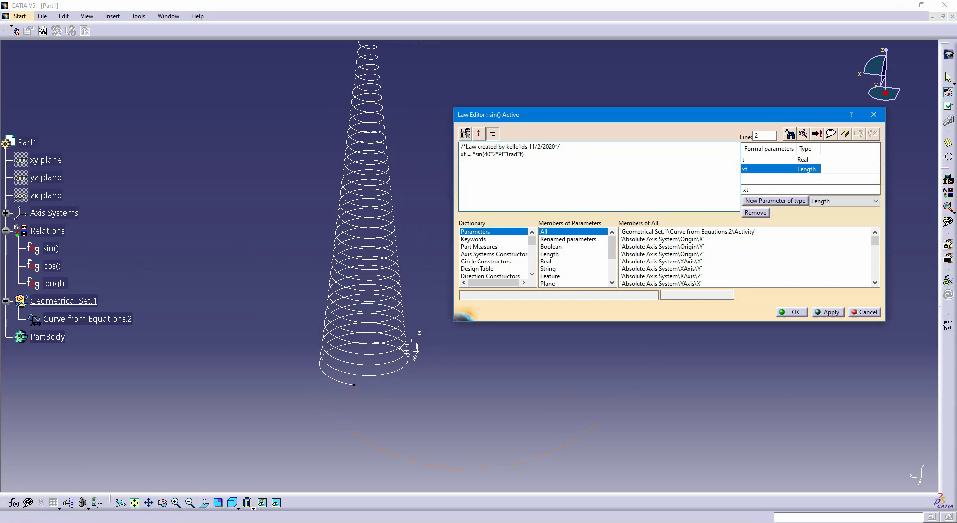
pyautogui.write('(')
pyautogui.write('1')
pyautogui.write('.5')
pyautogui.write('- .')
pyautogui.write('2')
pyautogui.write('5')
pyautogui.write('t*')
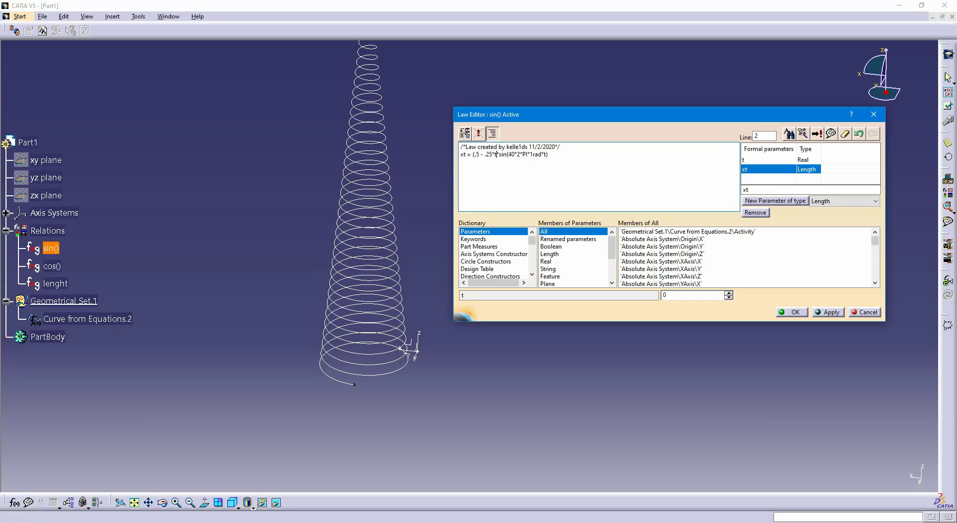
pyautogui.write(')')
pyautogui.write('*1mm')
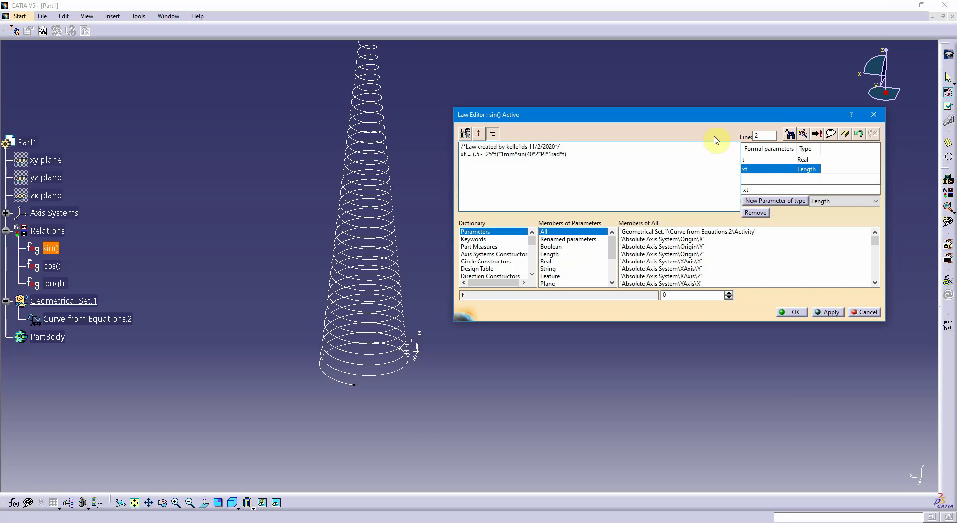
pyautogui.click(827, 313)
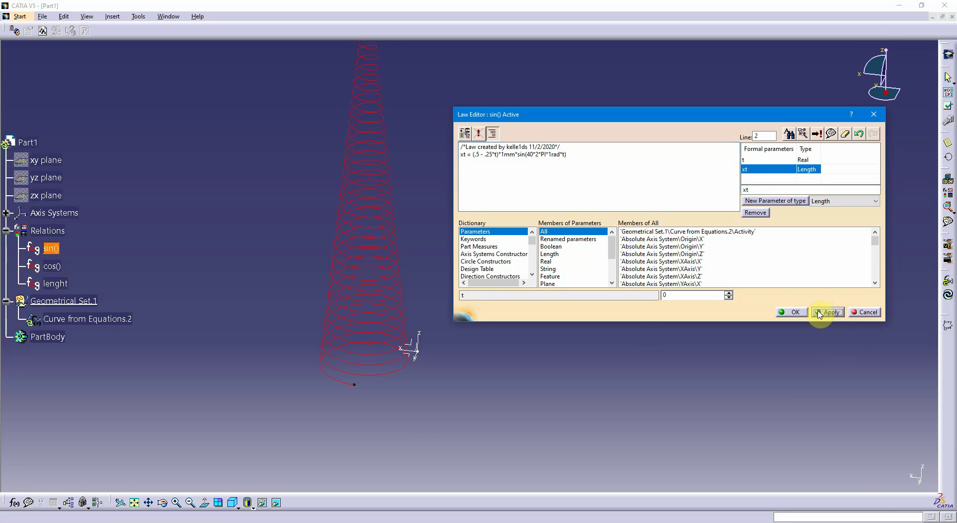
# Copy the factor (.5 - .25*t)*1mm from the sin() law's equation and save the law
pyautogui.click(476, 156)
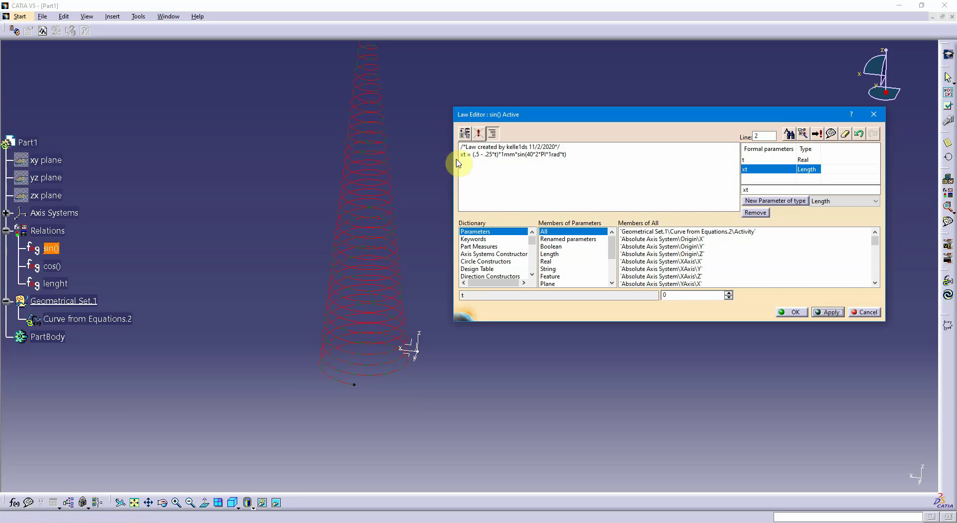
pyautogui.hotkey('shift', 'Left')
pyautogui.hotkey('shift', 'Left')
pyautogui.hotkey('shift', 'Left')
pyautogui.hotkey('shift', 'Left')
pyautogui.hotkey('shift', 'Left')
pyautogui.hotkey('shift', 'Left')
pyautogui.hotkey('shift', 'Left')
pyautogui.hotkey('shift', 'Left')
pyautogui.hotkey('shift', 'Left')
pyautogui.hotkey('shift', 'Left')
pyautogui.hotkey('shift', 'Left')
pyautogui.hotkey('shift', 'Left')
pyautogui.hotkey('shift', 'Left')
pyautogui.hotkey('shift', 'Left')
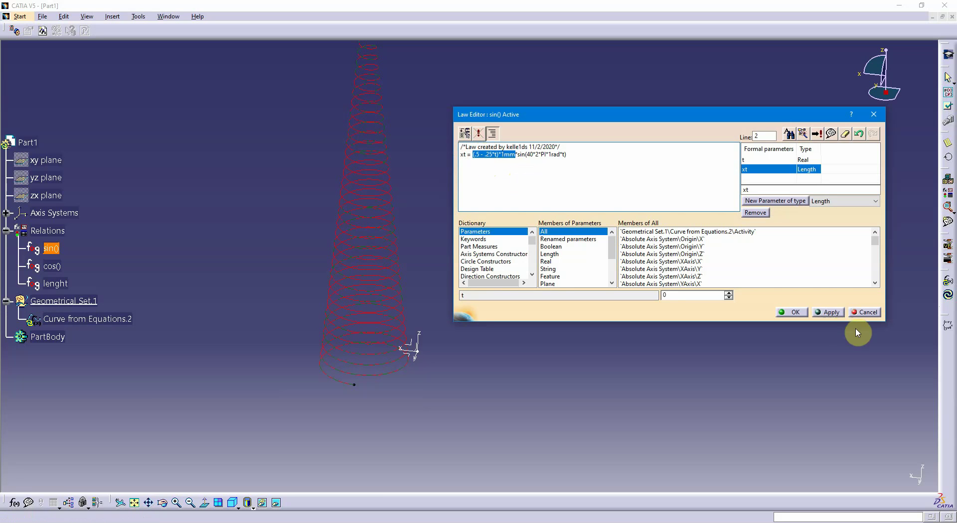
pyautogui.click(829, 313)
pyautogui.click(794, 312)
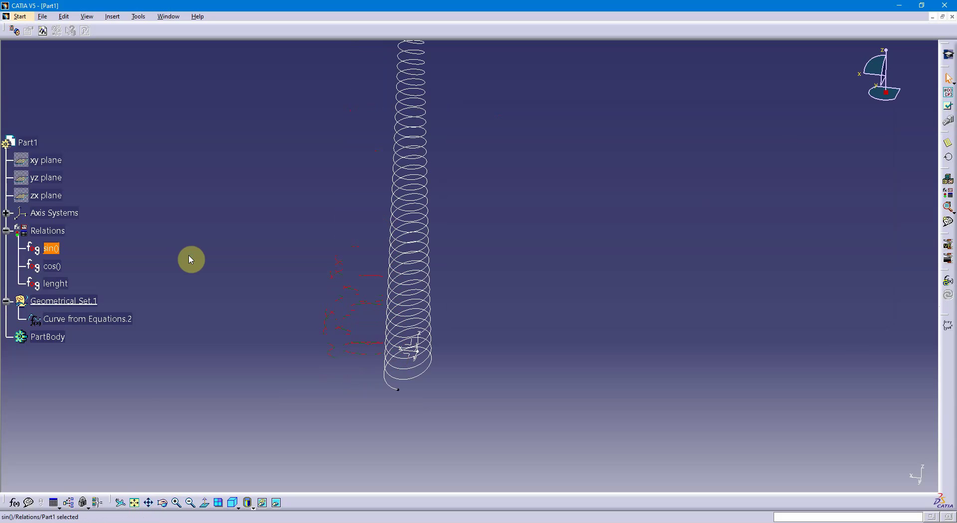
# Replace 1mm+ 1mm*(1-t) in the cos() law's yt equation with (.5 - .25*t)*1mm and save the law
pyautogui.doubleClick(52, 266)
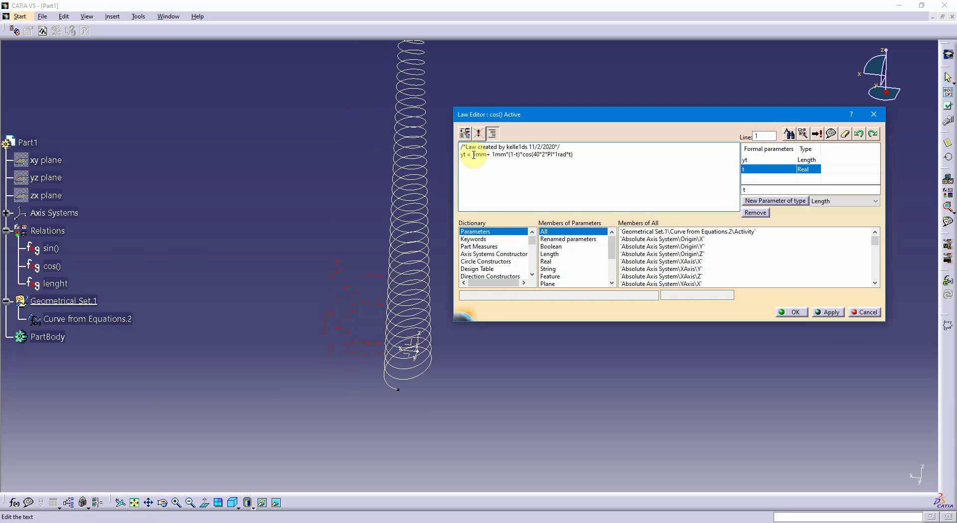
pyautogui.moveTo(473, 155); pyautogui.dragTo(521, 155)
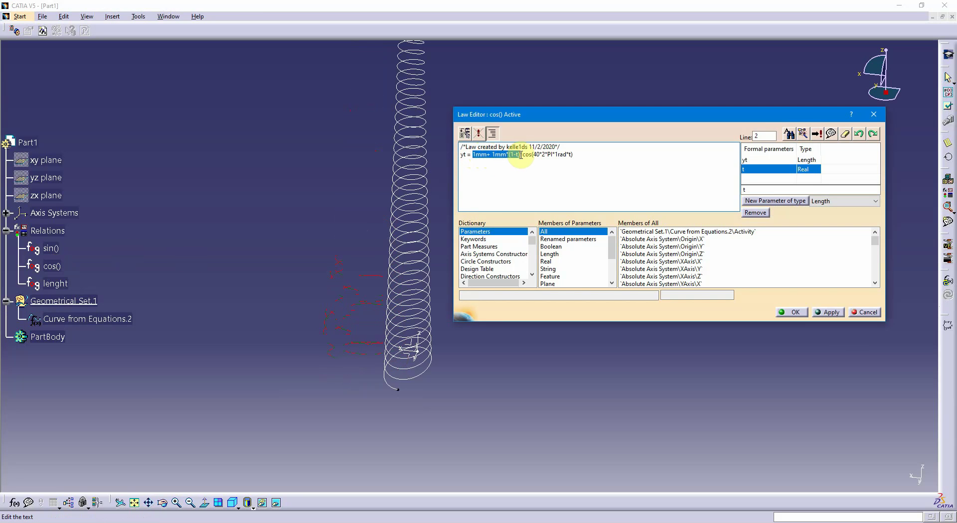
pyautogui.write('(.5 - .25*t)*1mm')
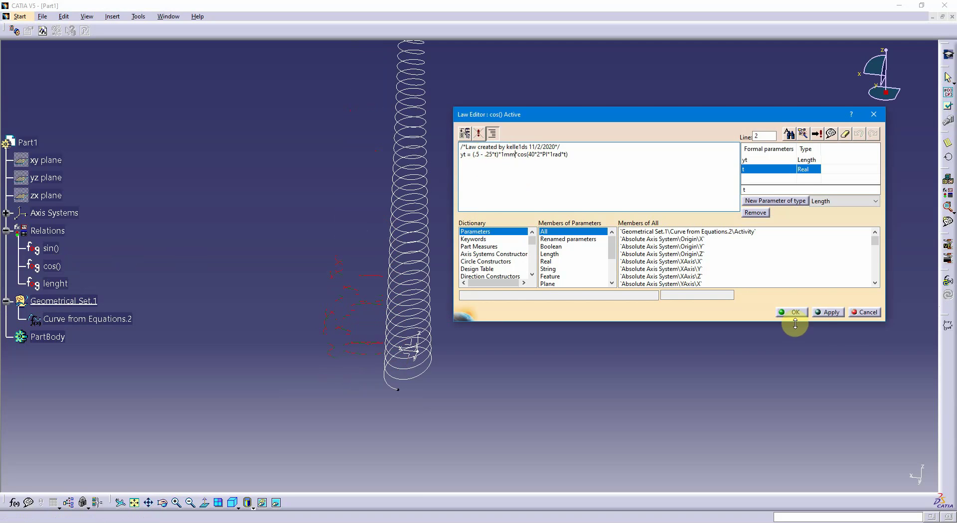
pyautogui.click(827, 312)
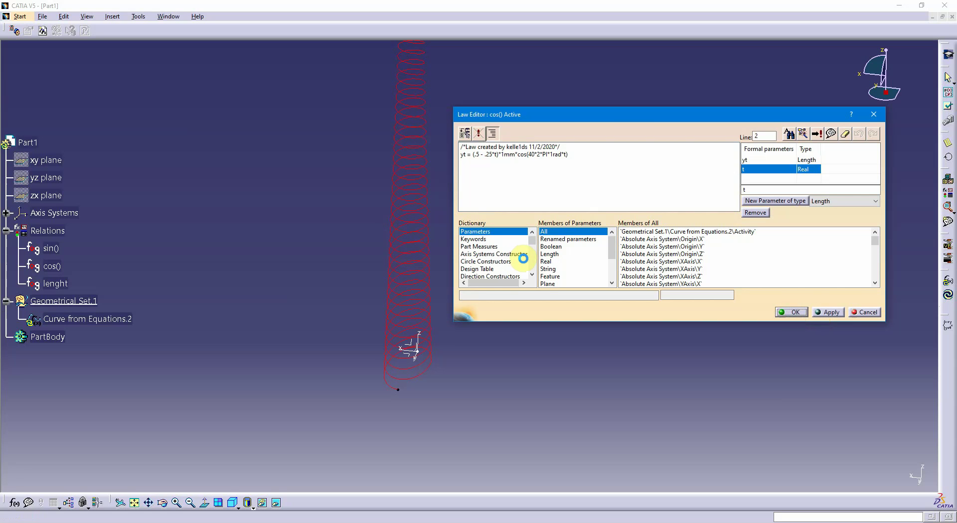
pyautogui.press('Return')
# Change the lenght law's equation to zt= 4mm*t and save the law
pyautogui.moveTo(525, 262); pyautogui.dragTo(433, 344, button='middle')
pyautogui.moveTo(465, 226); pyautogui.dragTo(464, 241, button='middle')
pyautogui.doubleClick(55, 239)
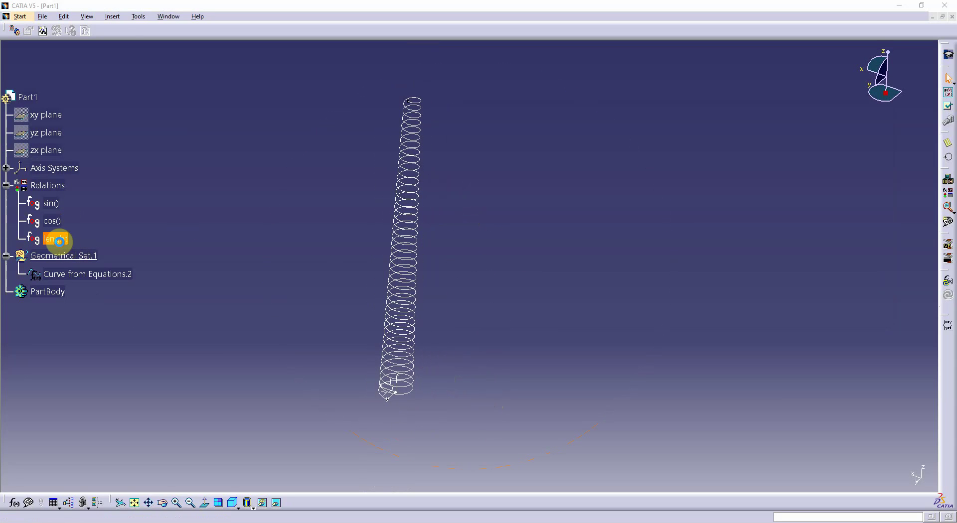
pyautogui.click(568, 182)
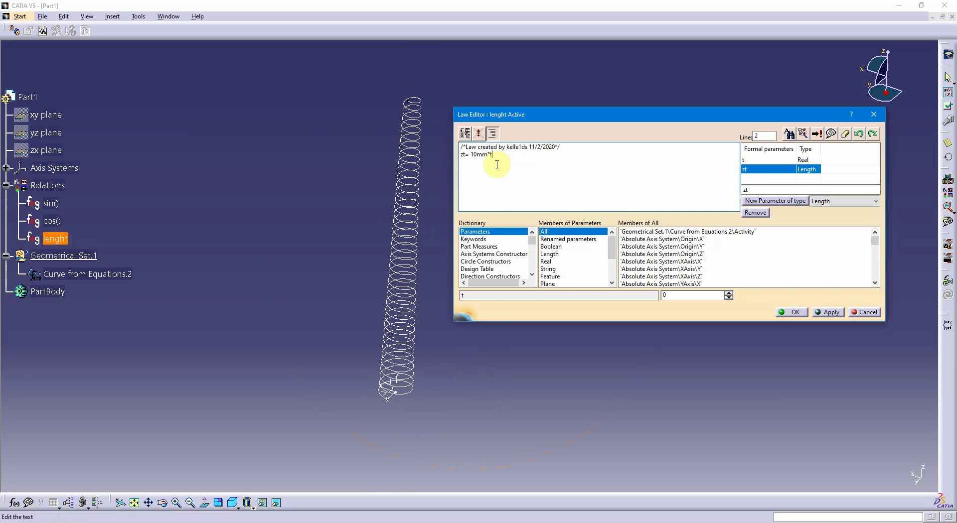
pyautogui.click(473, 155)
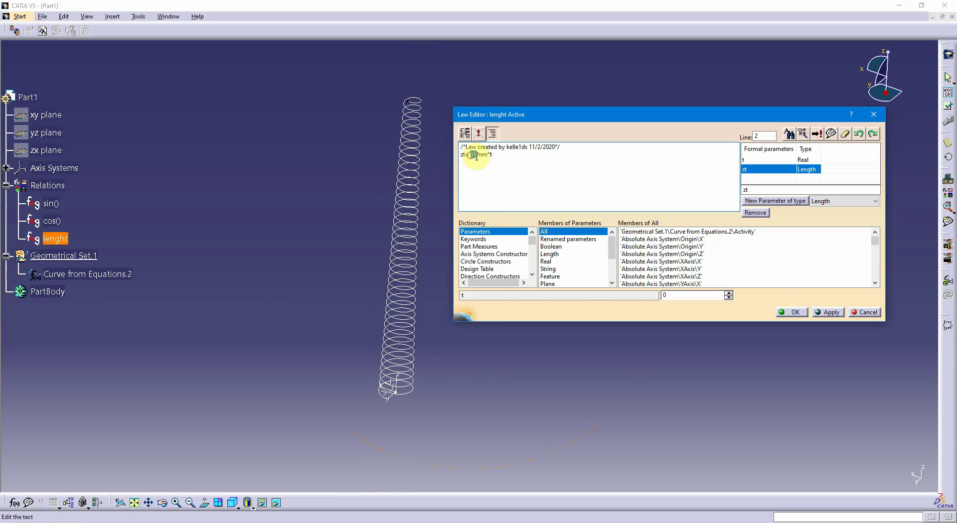
pyautogui.press('BackSpace')
pyautogui.press('Delete')
pyautogui.write('4')
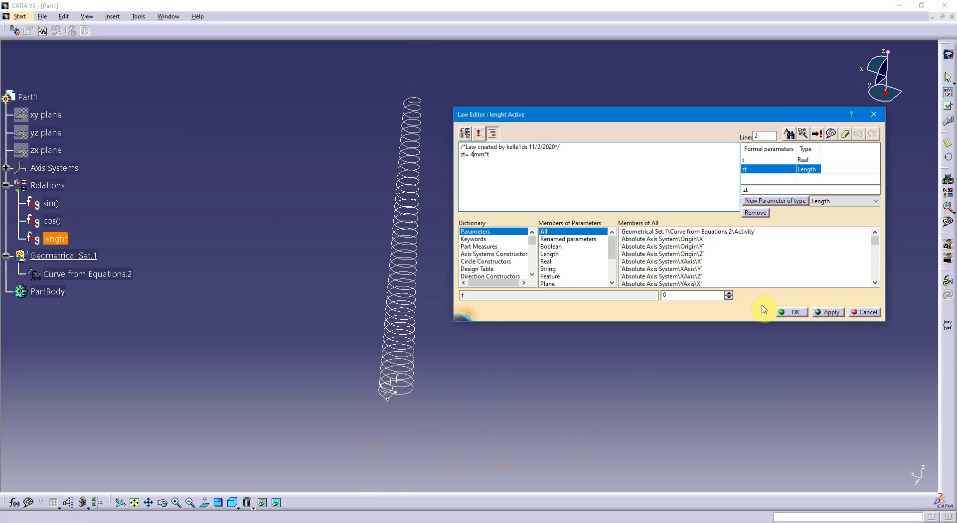
pyautogui.click(828, 312)
pyautogui.click(789, 312)
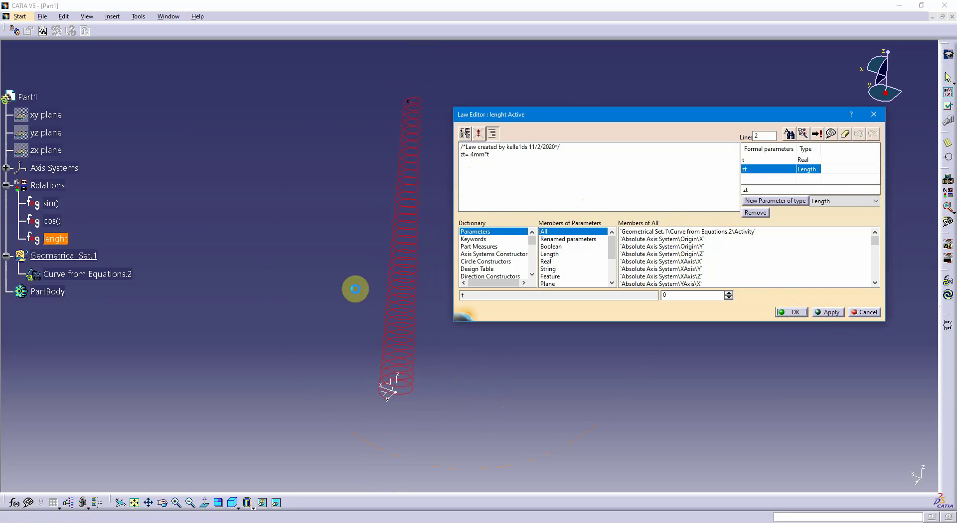
pyautogui.click(303, 240)
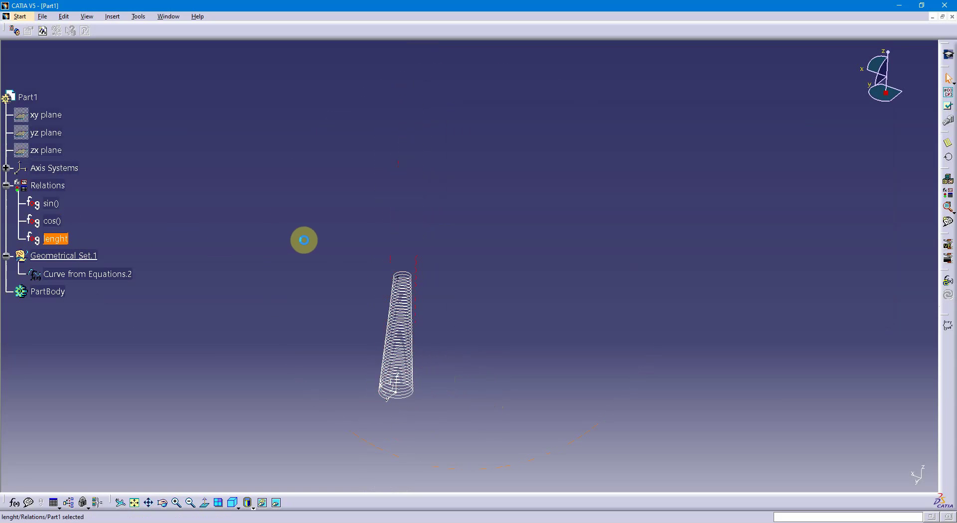
# Change the factor in the sin() law's xt equation to (1 - .5*t) and save the law
pyautogui.moveTo(440, 335); pyautogui.dragTo(444, 310, button='middle')
pyautogui.moveTo(553, 262)
pyautogui.mouseDown(button='middle')
pyautogui.moveTo(506, 280)
pyautogui.moveTo(413, 280)
pyautogui.moveTo(404, 265)
pyautogui.moveTo(397, 271)
pyautogui.moveTo(427, 282)
pyautogui.moveTo(463, 241)
pyautogui.moveTo(434, 286)
pyautogui.mouseUp(button='middle')
pyautogui.moveTo(318, 284); pyautogui.dragTo(304, 269, button='middle')
pyautogui.click(49, 248)
pyautogui.doubleClick(50, 248)
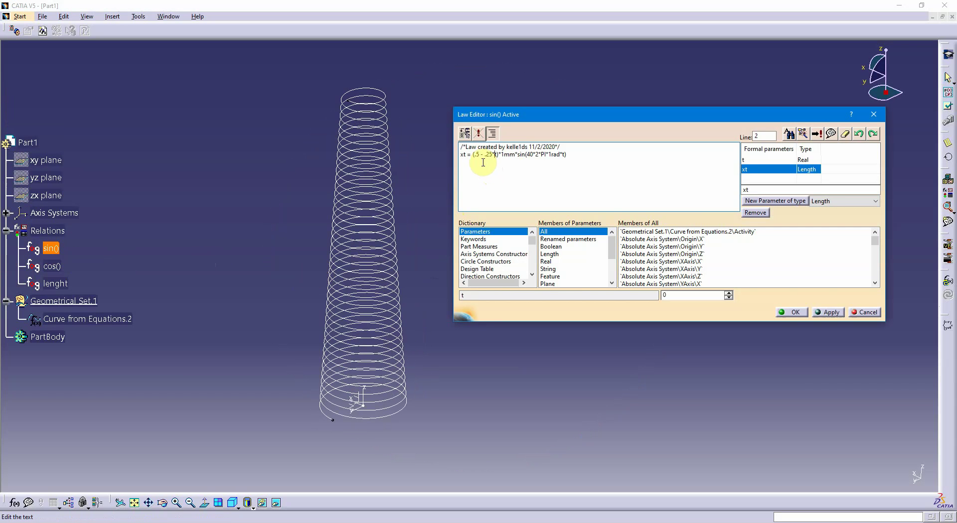
pyautogui.click(475, 155)
pyautogui.write('.')
pyautogui.doubleClick(476, 155)
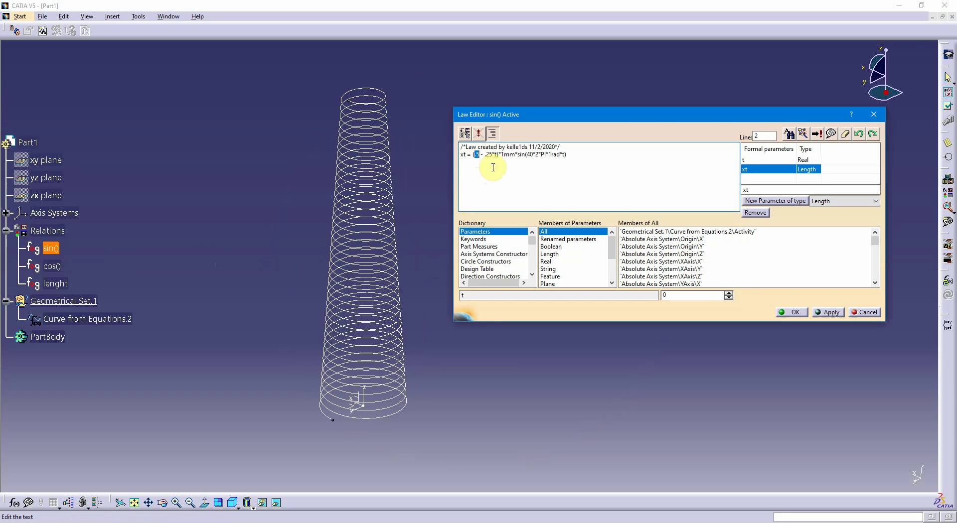
pyautogui.write('1')
pyautogui.doubleClick(486, 155)
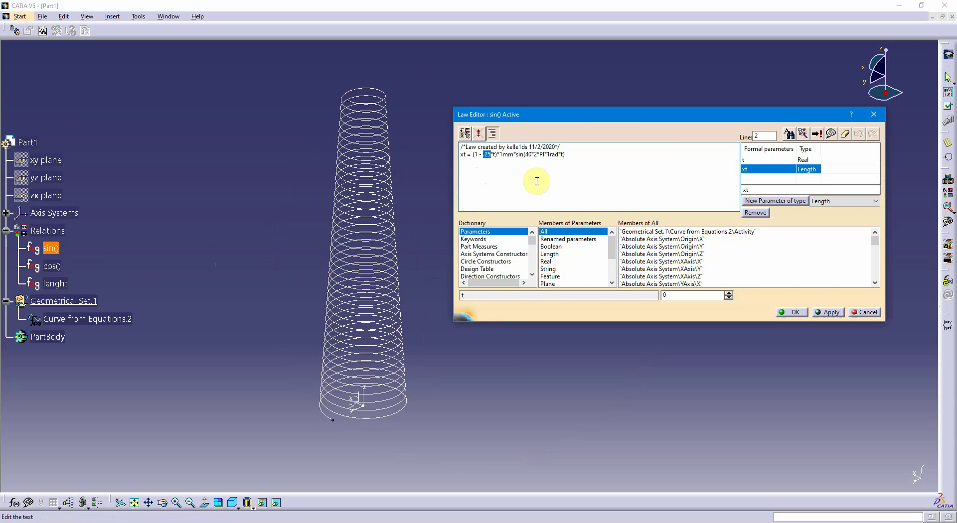
pyautogui.write('.5')
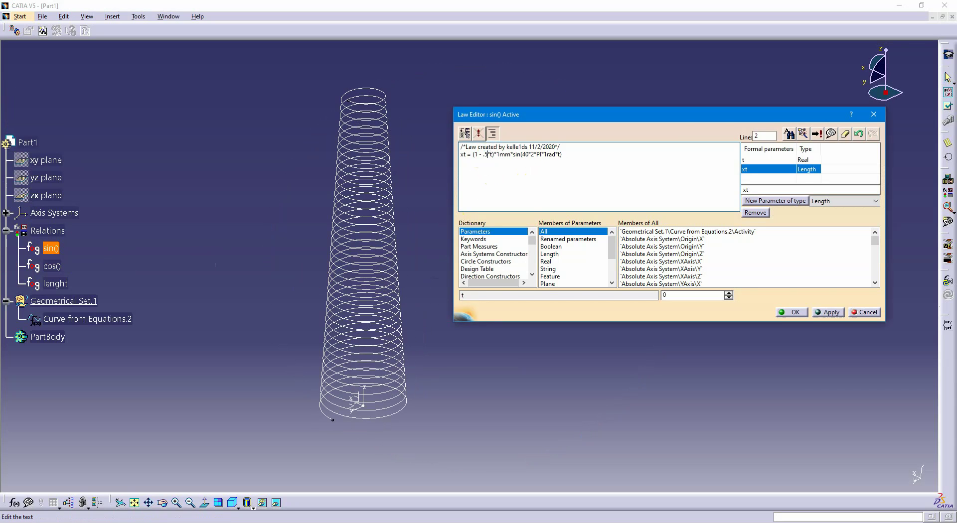
pyautogui.click(794, 313)
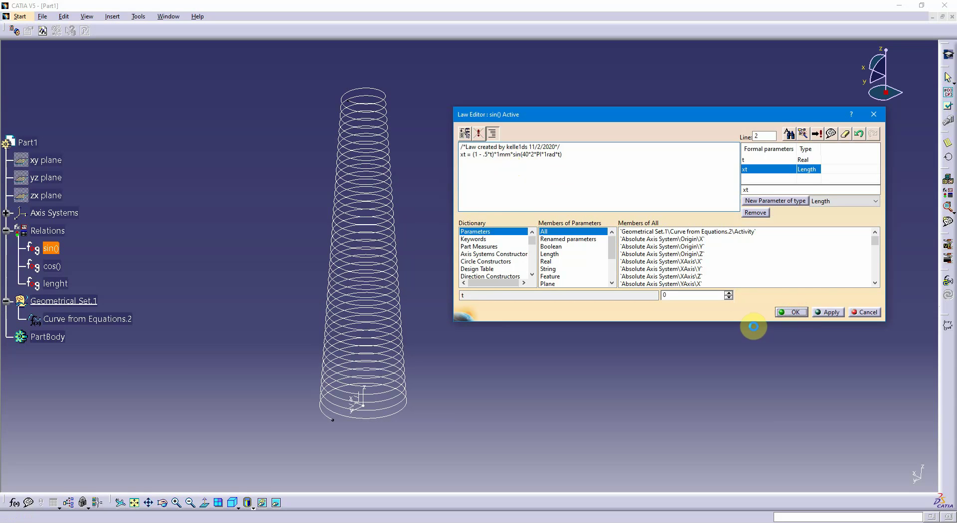
# Change the factor in the cos() law's yt equation to (1-.5*t) and save the law
pyautogui.click(69, 265)
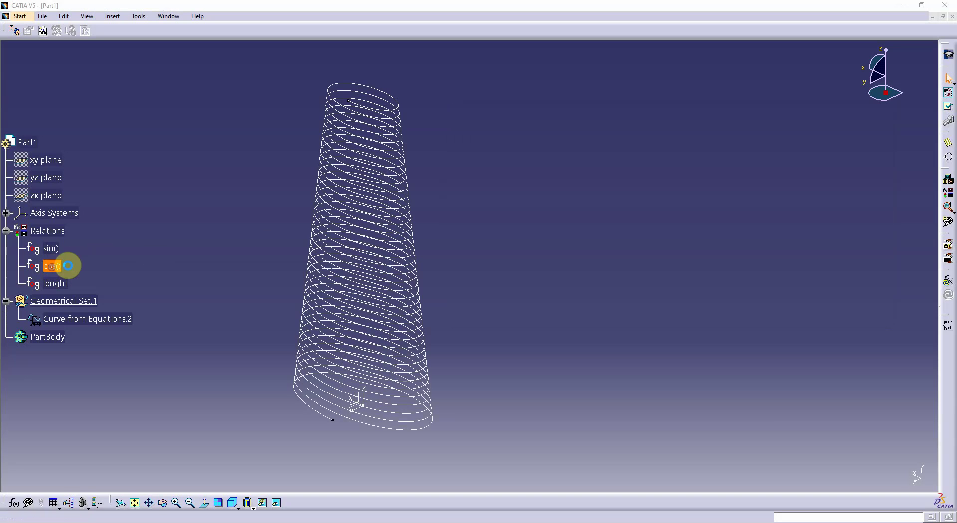
pyautogui.doubleClick(69, 266)
pyautogui.moveTo(474, 154); pyautogui.dragTo(492, 158)
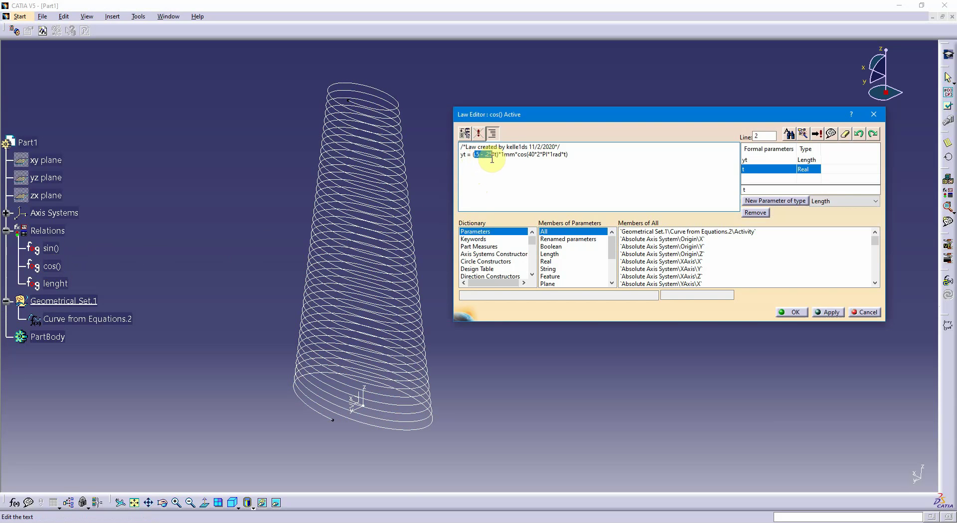
pyautogui.write('1')
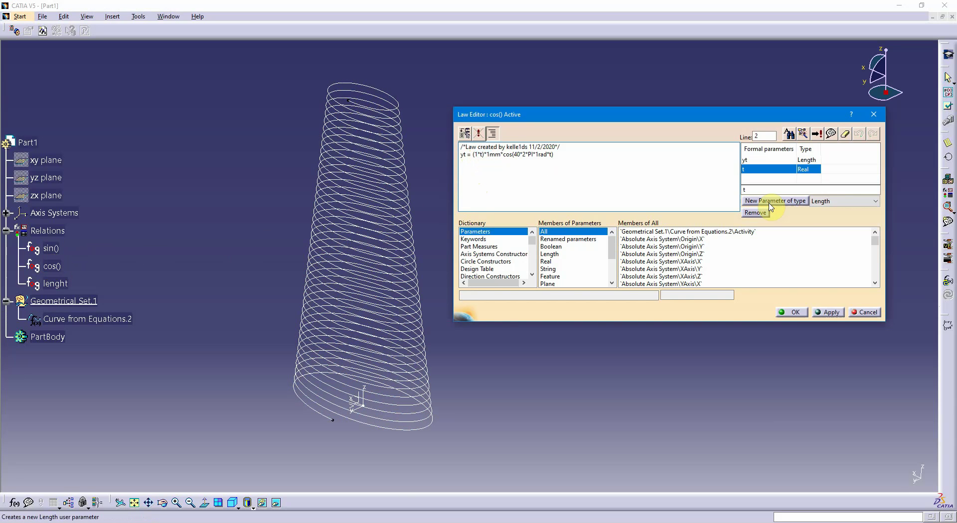
pyautogui.click(480, 155)
pyautogui.press('BackSpace')
pyautogui.write('-.5')
pyautogui.press('Return')
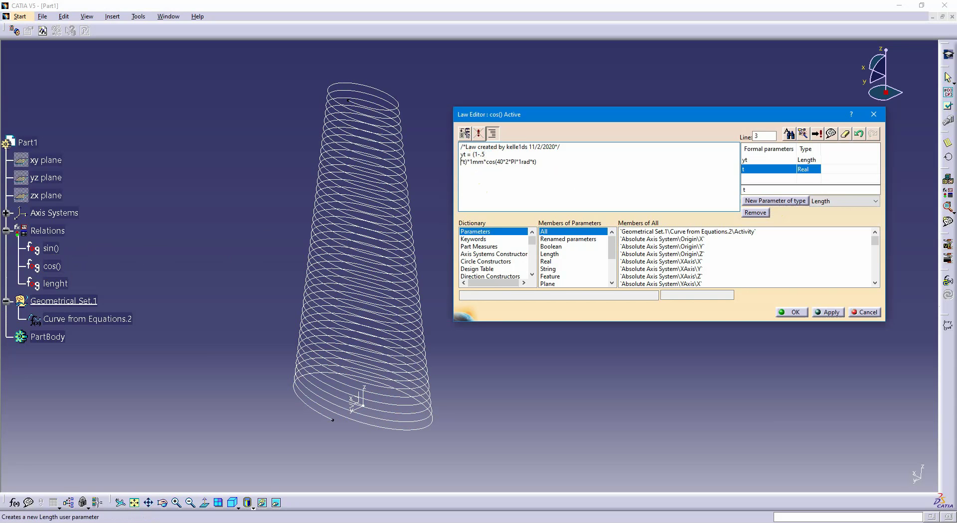
pyautogui.press('BackSpace')
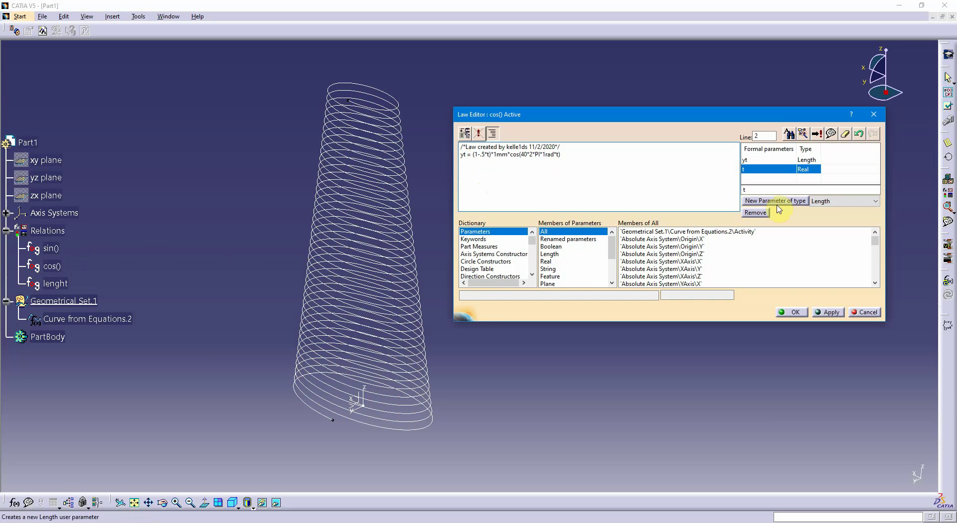
pyautogui.click(837, 310)
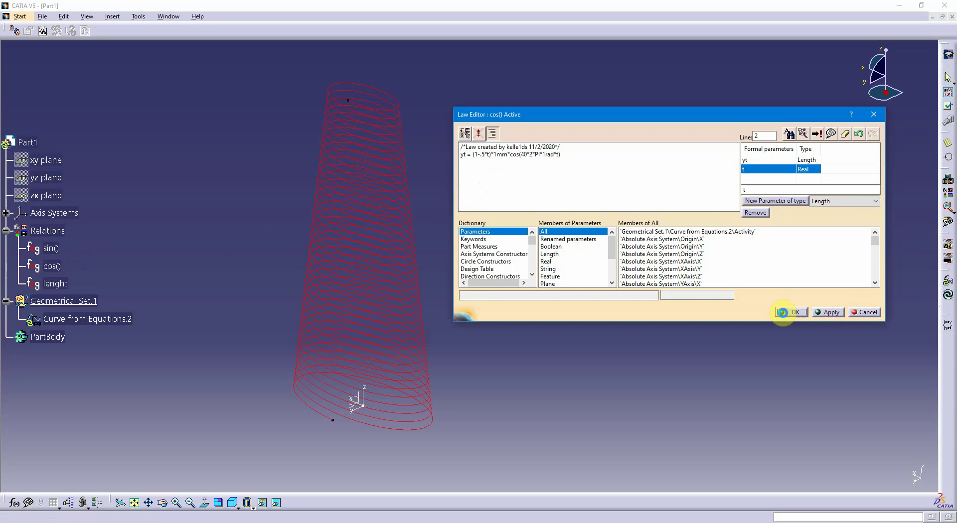
pyautogui.click(791, 313)
# Change the factor in the sin() law's xt equation to (4 - 1*t) and save the law
pyautogui.moveTo(603, 348); pyautogui.dragTo(521, 323, button='middle')
pyautogui.click(423, 412)
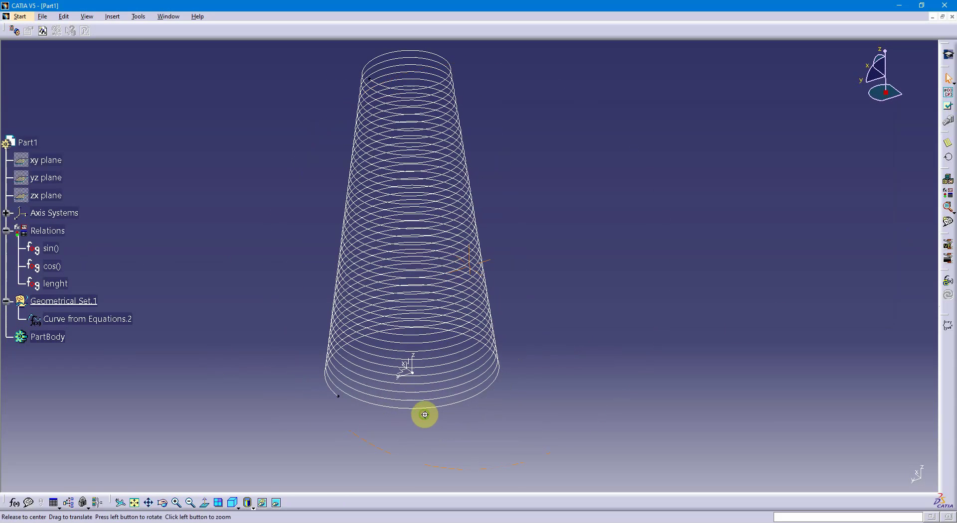
pyautogui.moveTo(423, 412); pyautogui.dragTo(447, 406, button='middle')
pyautogui.click(224, 274)
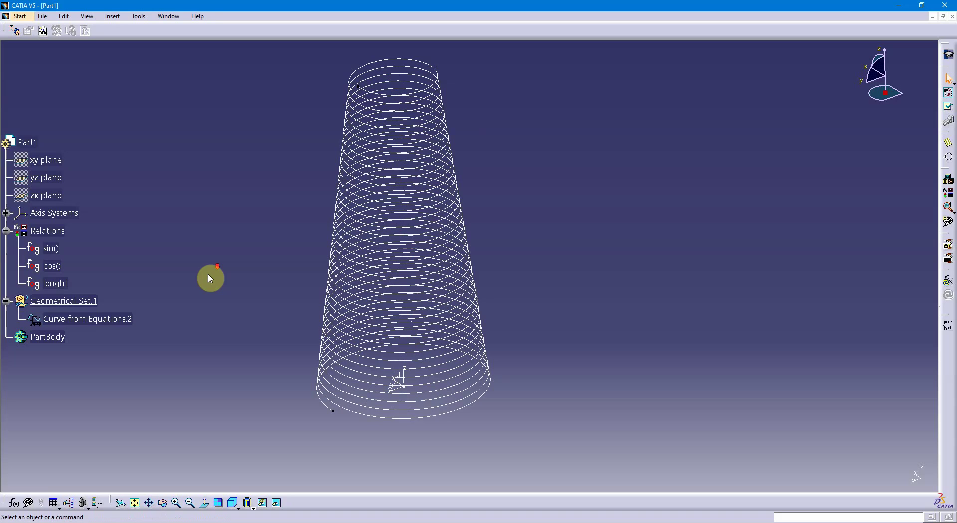
pyautogui.doubleClick(52, 248)
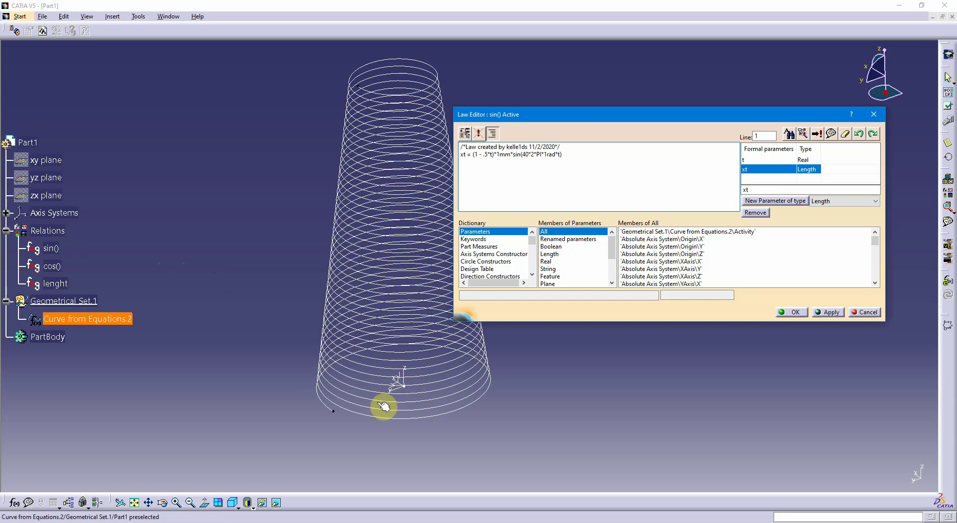
pyautogui.click(794, 314)
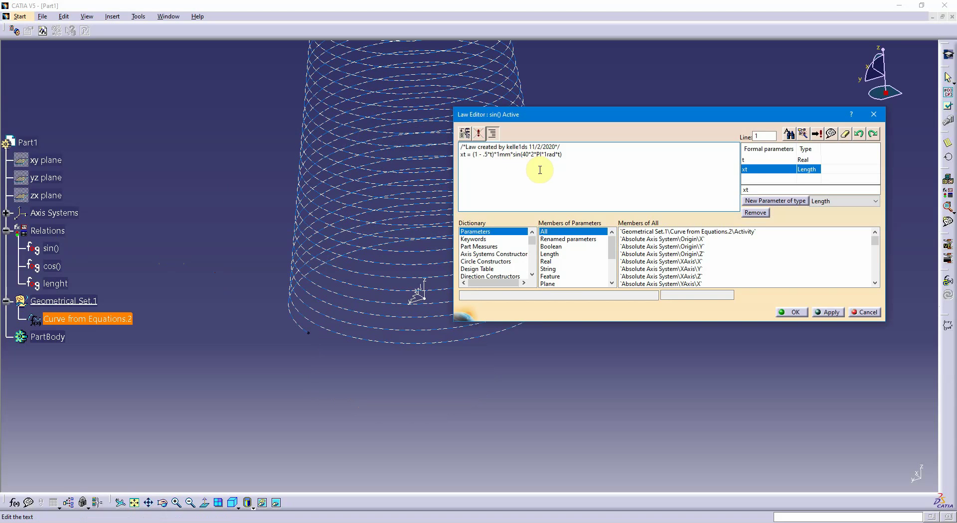
pyautogui.doubleClick(476, 155)
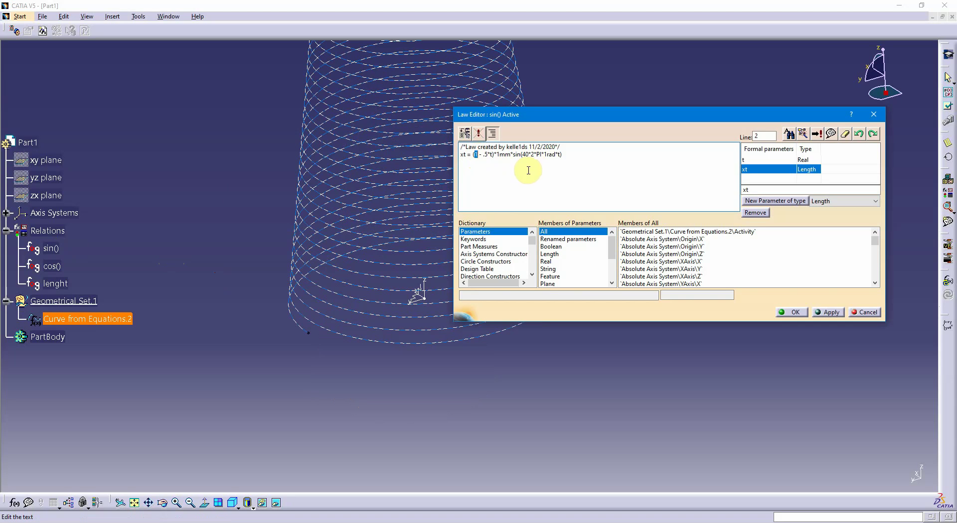
pyautogui.write('4')
pyautogui.doubleClick(485, 155)
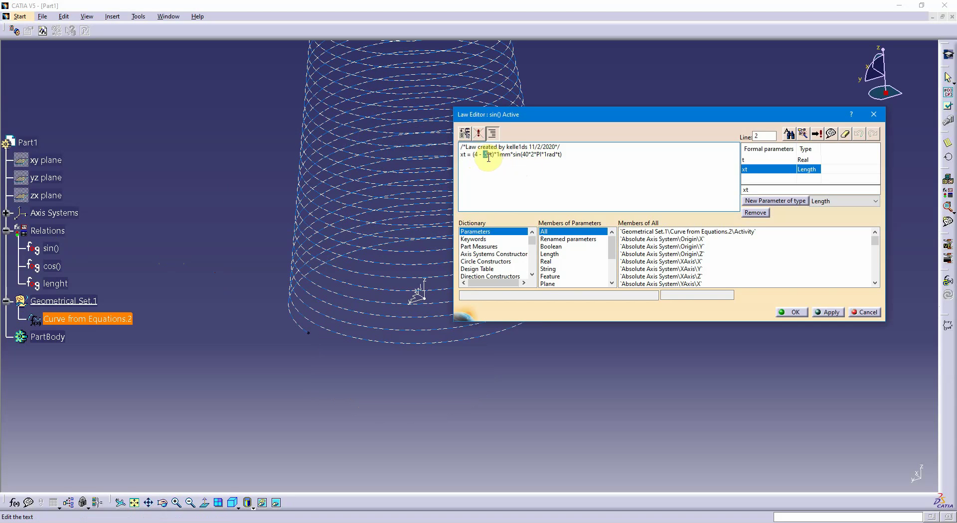
pyautogui.write('1')
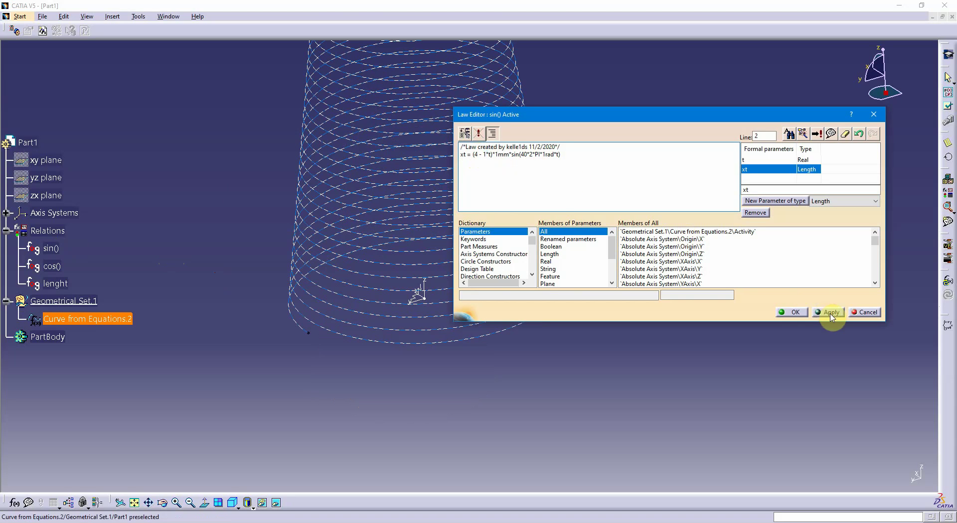
pyautogui.click(831, 314)
pyautogui.click(797, 313)
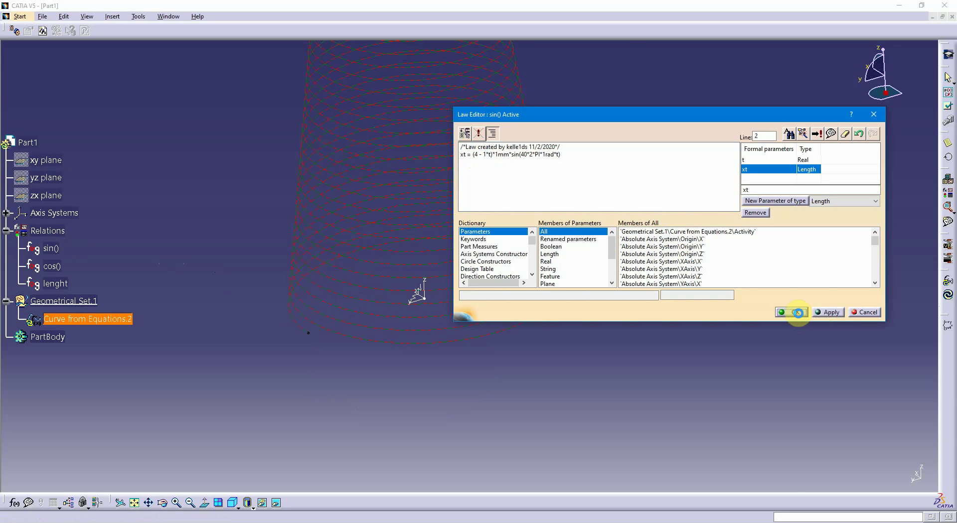
pyautogui.click(798, 313)
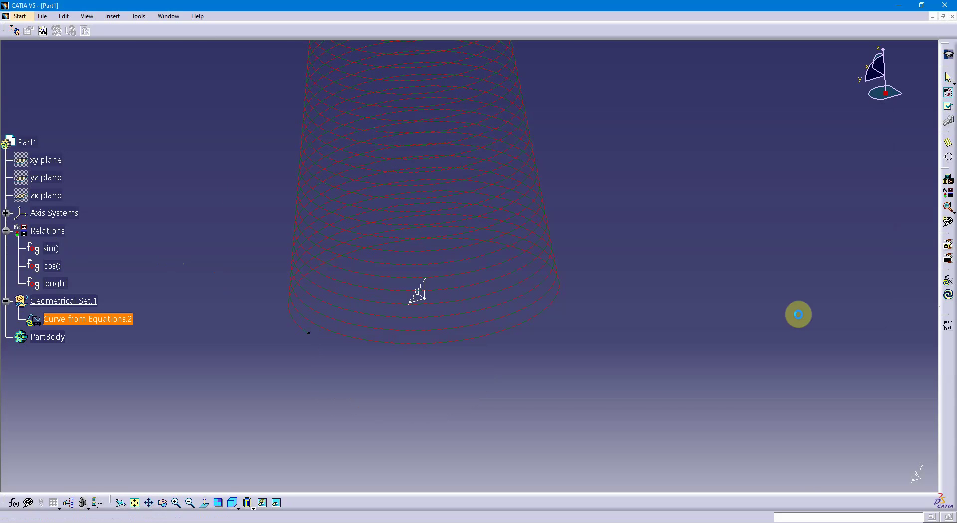
# Change the factor in the cos() law's yt equation to (4-1*t) and save the law
pyautogui.doubleClick(54, 267)
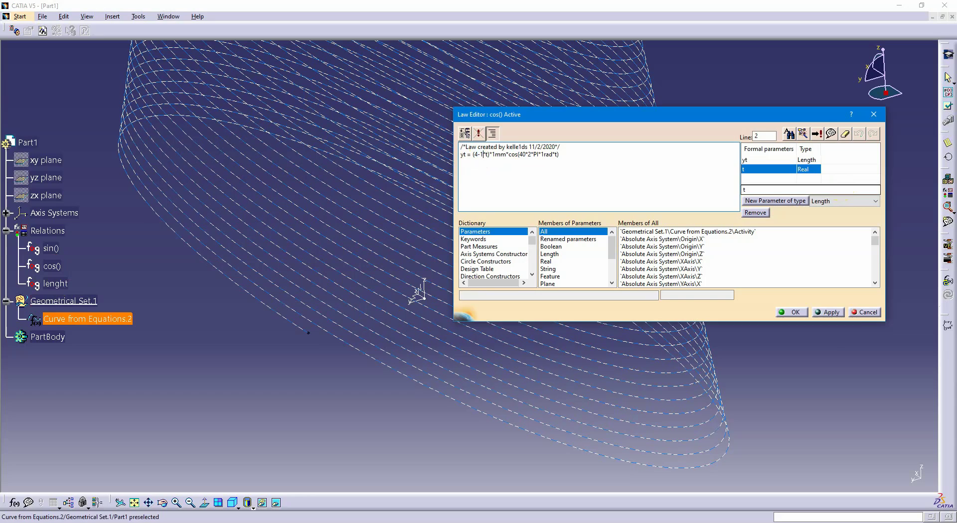
pyautogui.click(830, 313)
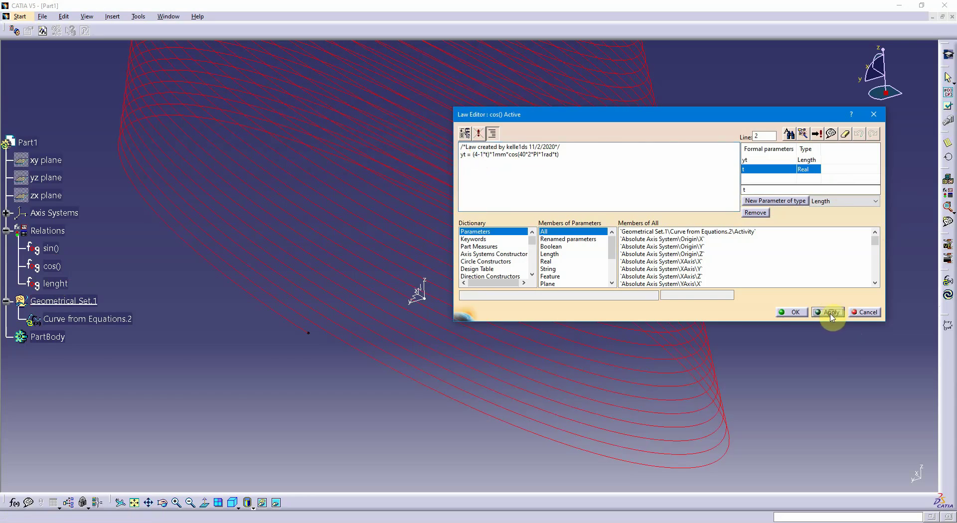
pyautogui.click(795, 312)
pyautogui.moveTo(568, 327); pyautogui.dragTo(652, 284, button='middle')
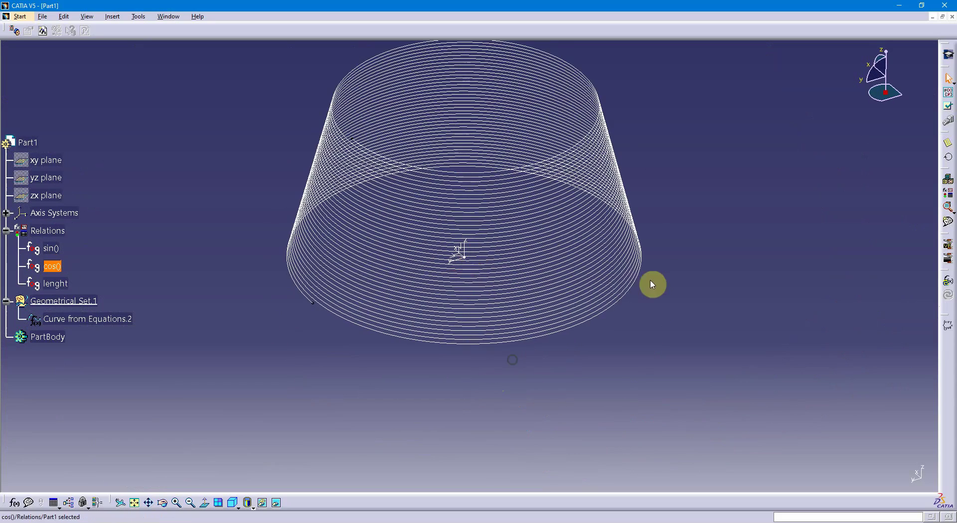
# Activate Part1 to return to the surface and wireframe design workbench, and inspect the tapered helix from several angles
pyautogui.click(30, 142)
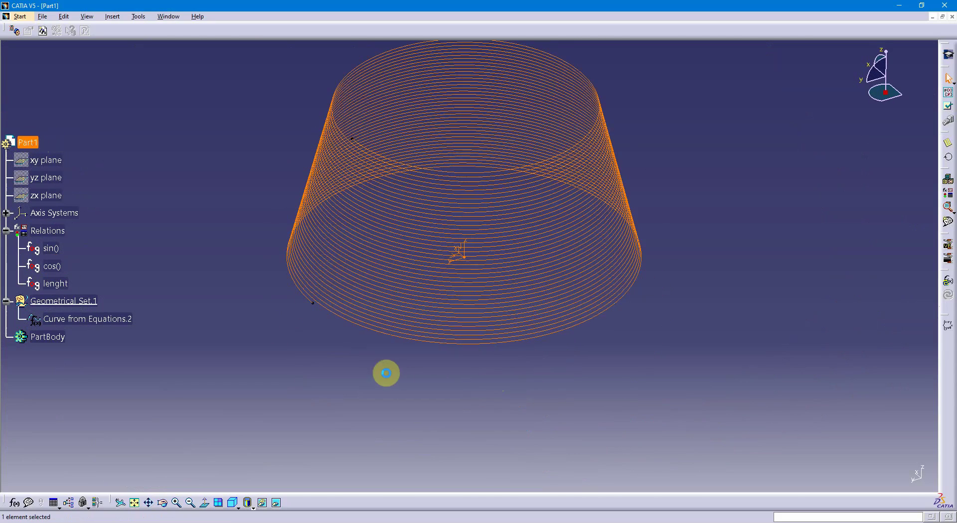
pyautogui.click(404, 381)
pyautogui.moveTo(406, 380); pyautogui.dragTo(416, 363, button='middle')
pyautogui.moveTo(584, 435); pyautogui.dragTo(479, 372, button='middle')
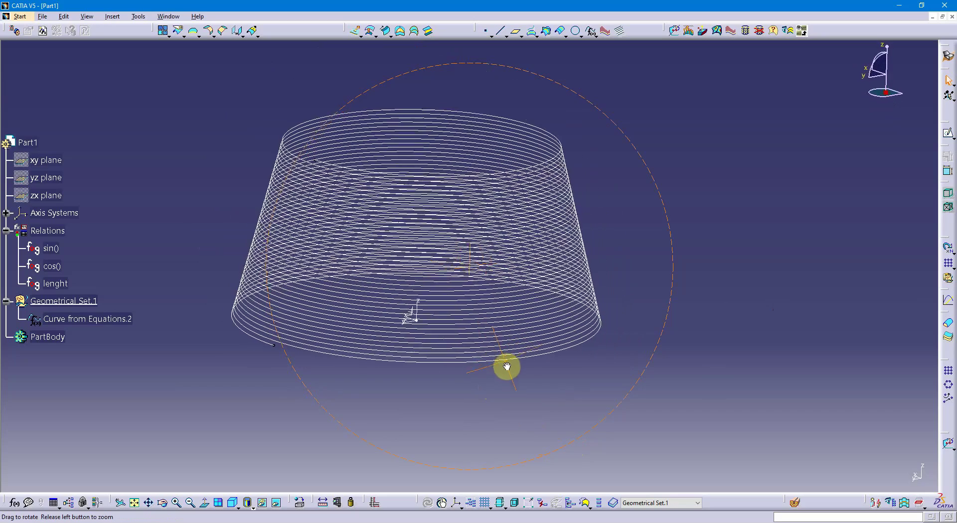
pyautogui.moveTo(518, 377); pyautogui.dragTo(489, 396, button='middle')
pyautogui.moveTo(643, 337); pyautogui.dragTo(662, 370, button='middle')
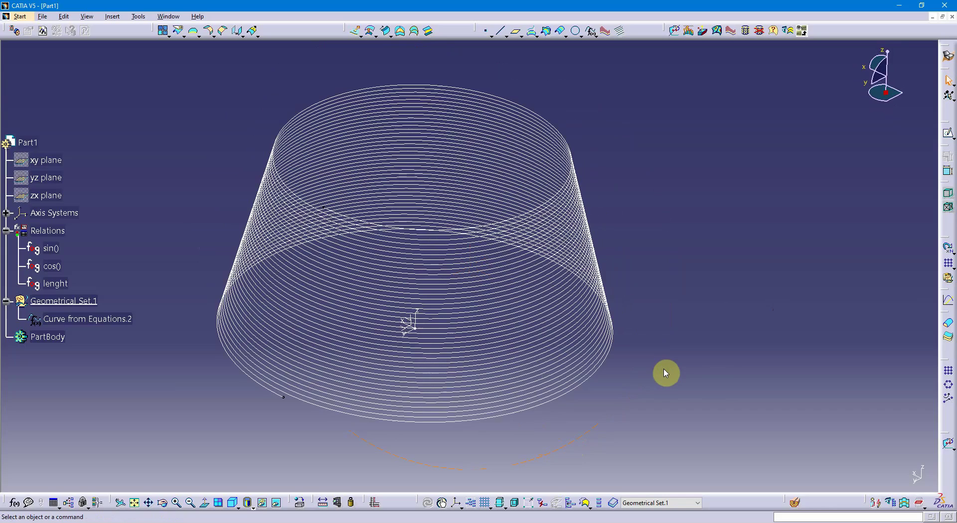